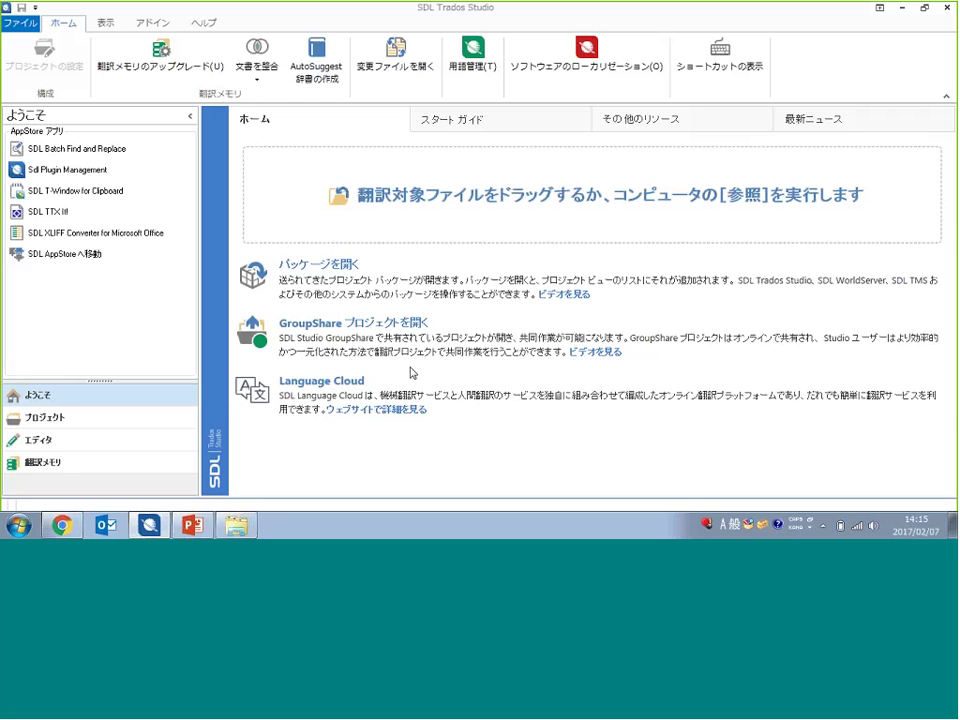
Open SamplePhotoPrinter.docx from the Studio Basic 1 desktop folder in Word, review its opening content, and close it
click(900, 10)
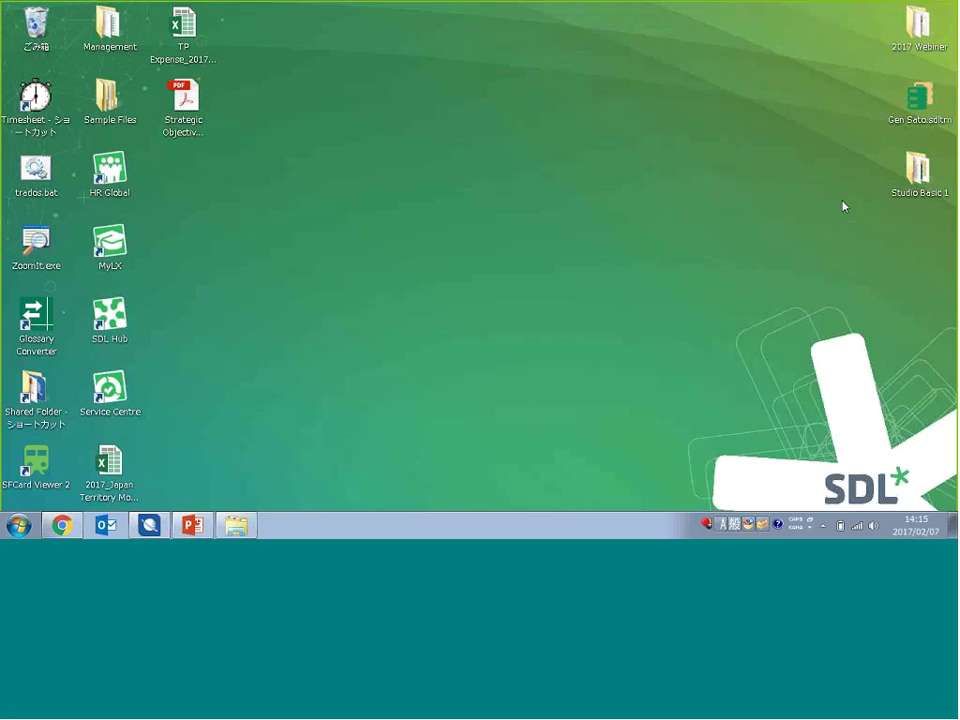
double_click(918, 172)
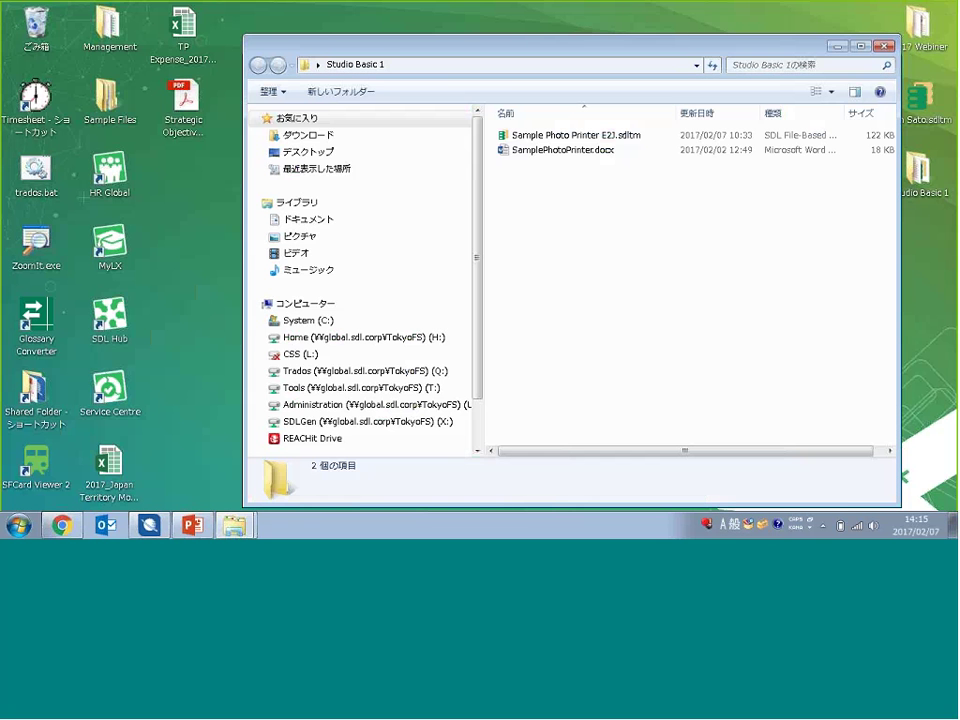
double_click(575, 152)
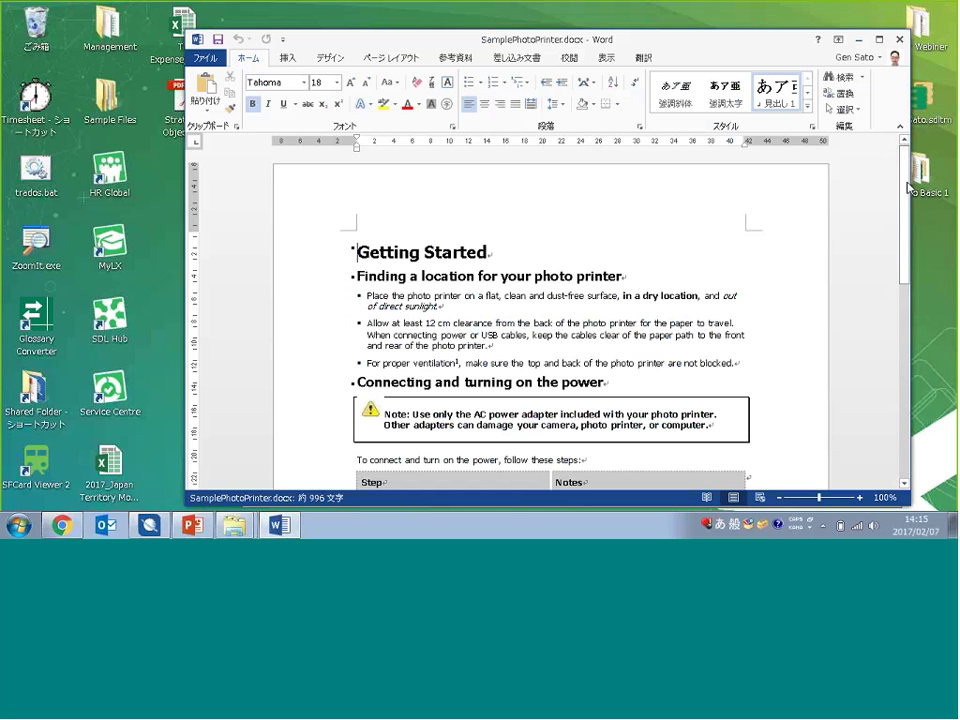
mouse_move(905, 192)
mouse_down()
mouse_move(905, 326)
mouse_move(906, 206)
mouse_up()
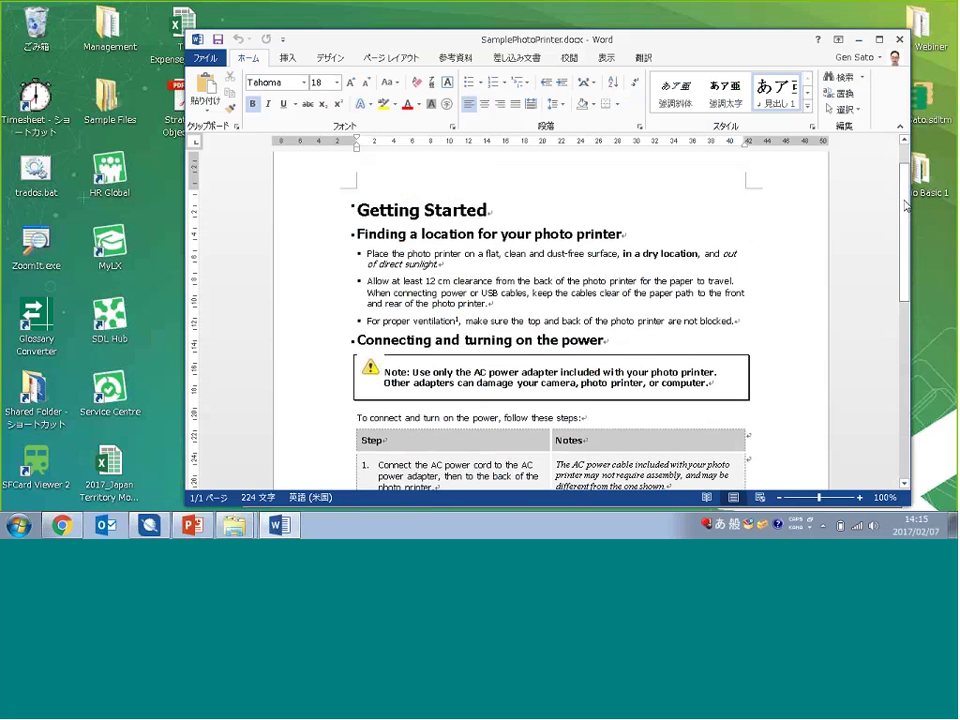
click(898, 39)
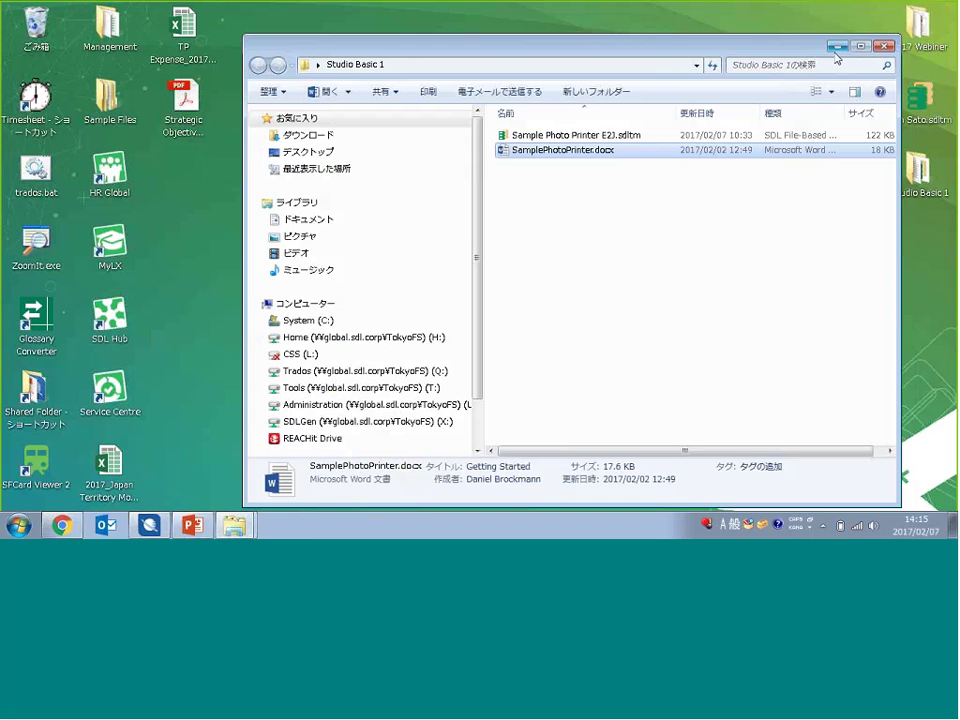
click(836, 47)
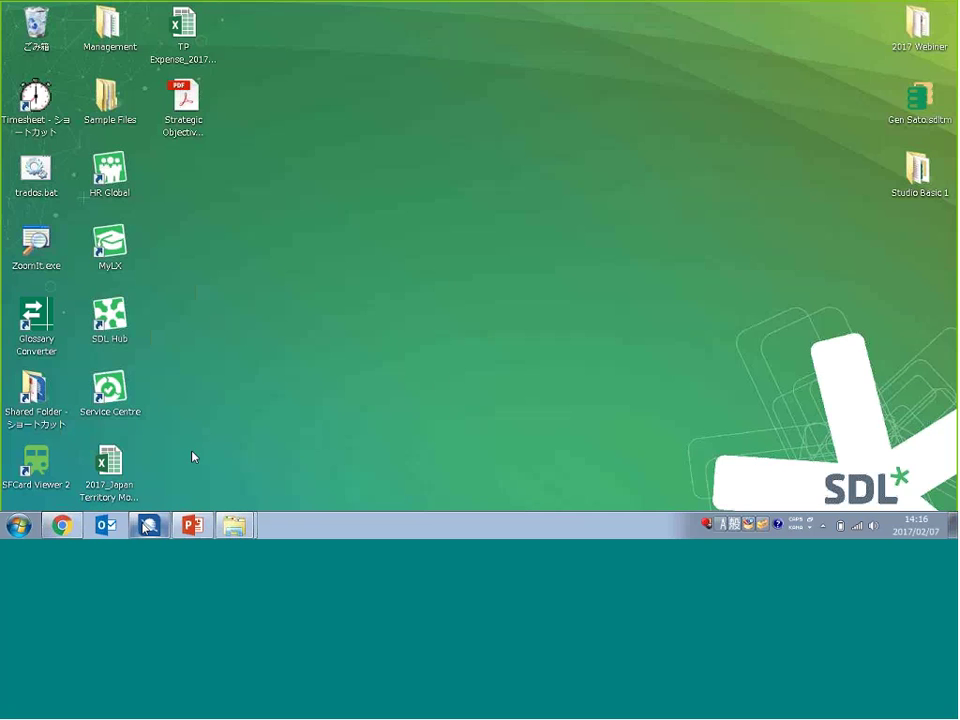
Switch back to SDL Trados Studio, look through the Projects and Editor views, and return to the Welcome view
click(149, 525)
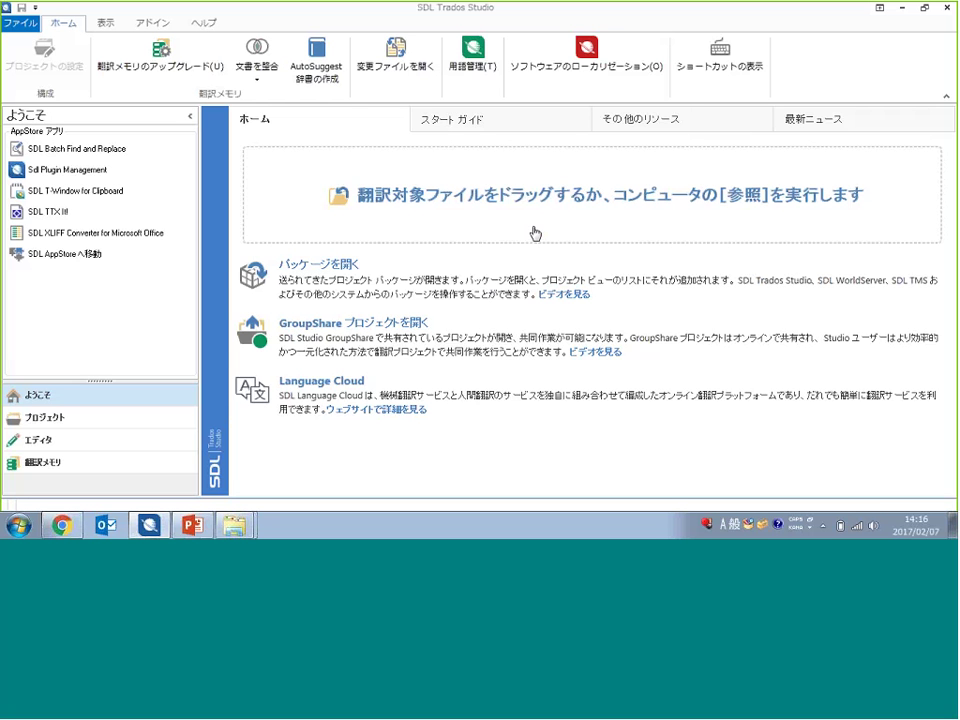
click(98, 420)
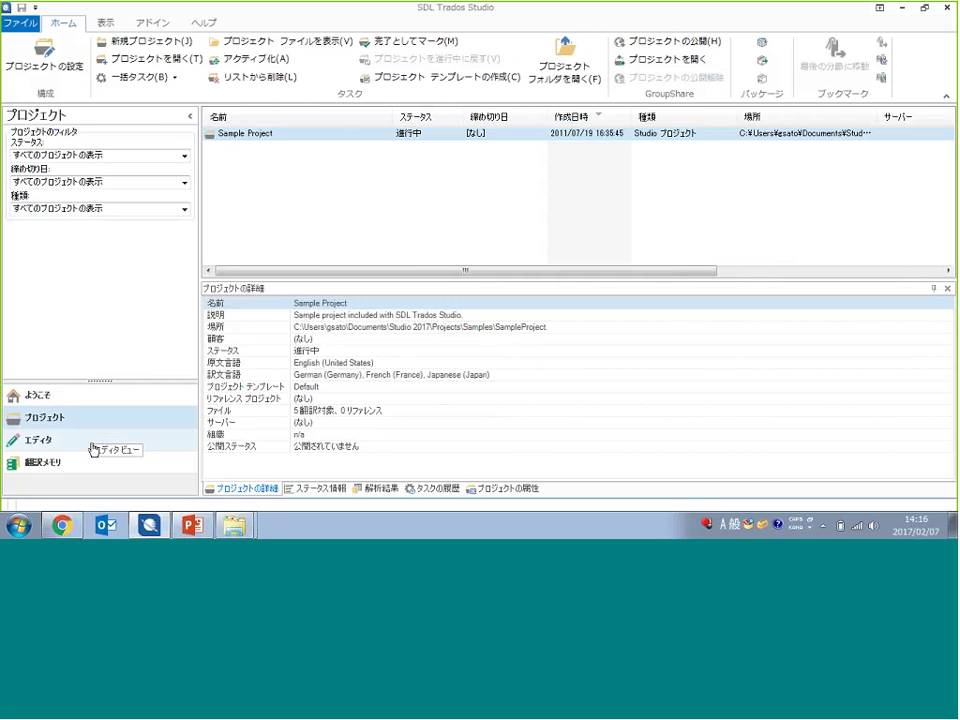
click(93, 448)
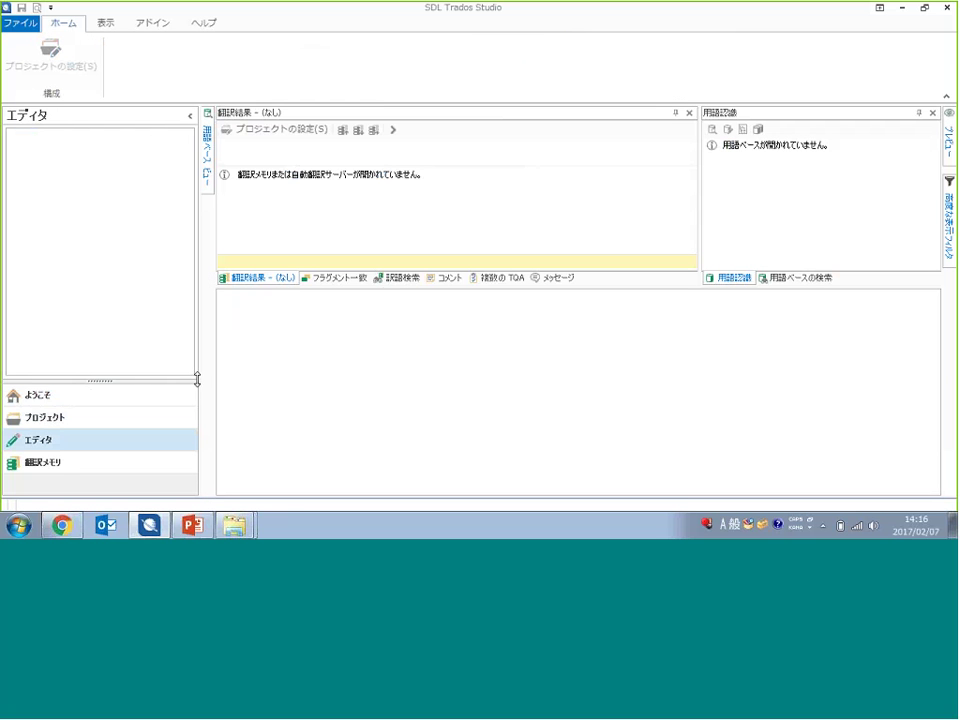
click(158, 402)
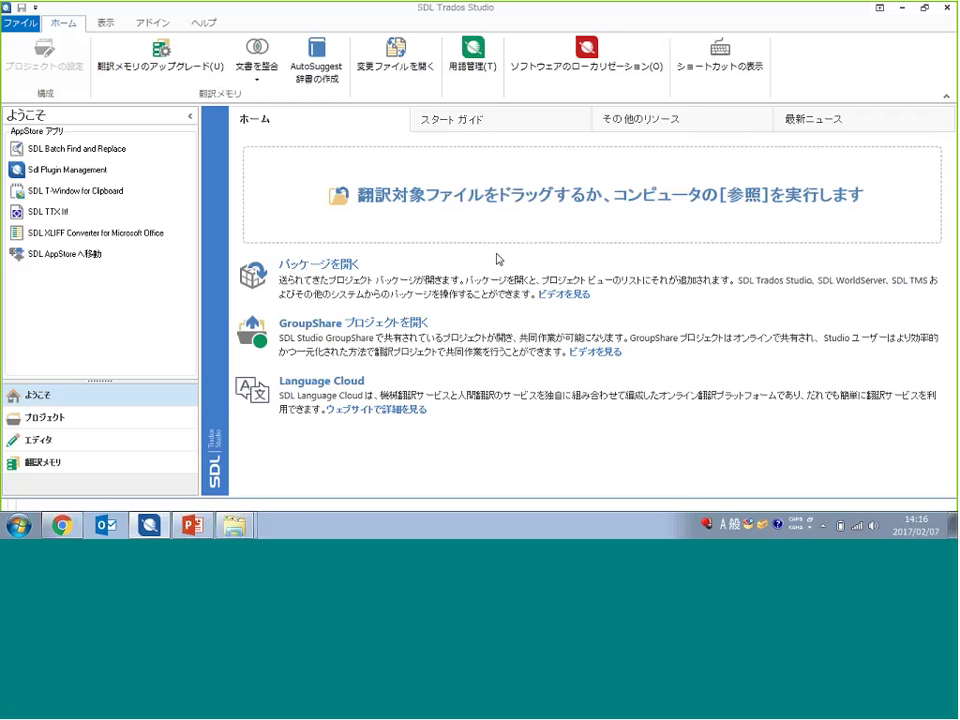
Select SamplePhotoPrinter.docx from the Studio Basic 1 folder as the file to translate, using single document translation
click(556, 200)
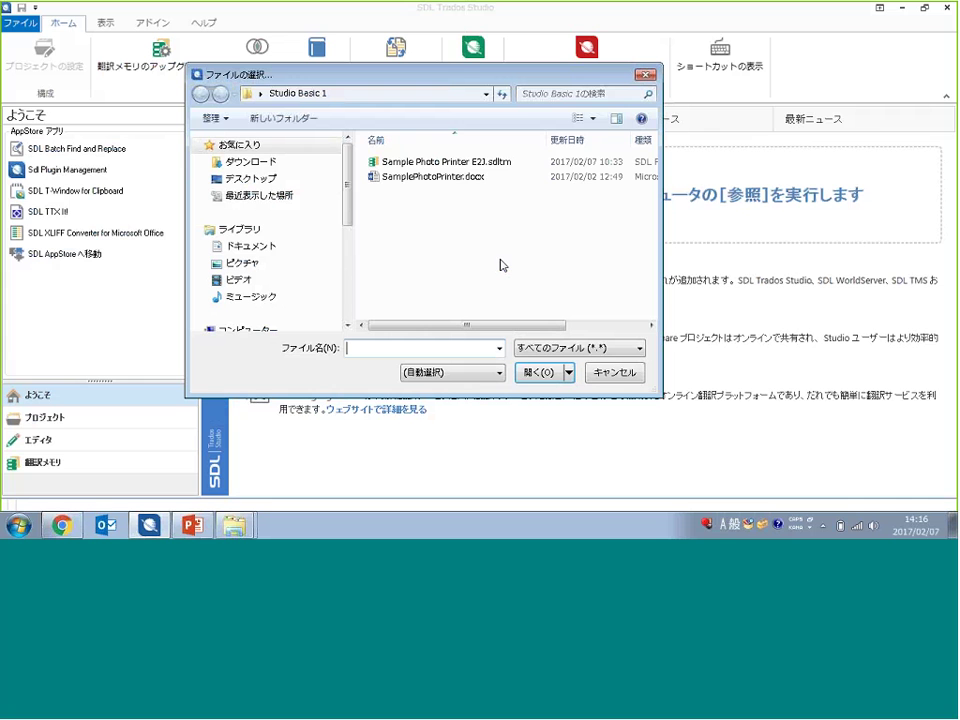
click(446, 179)
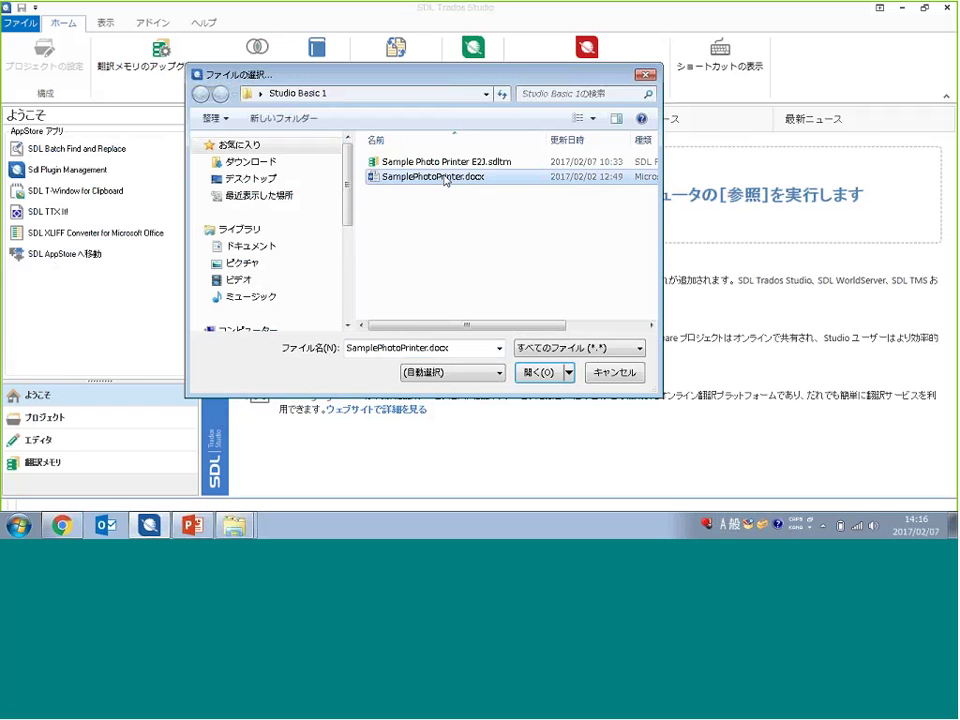
click(529, 376)
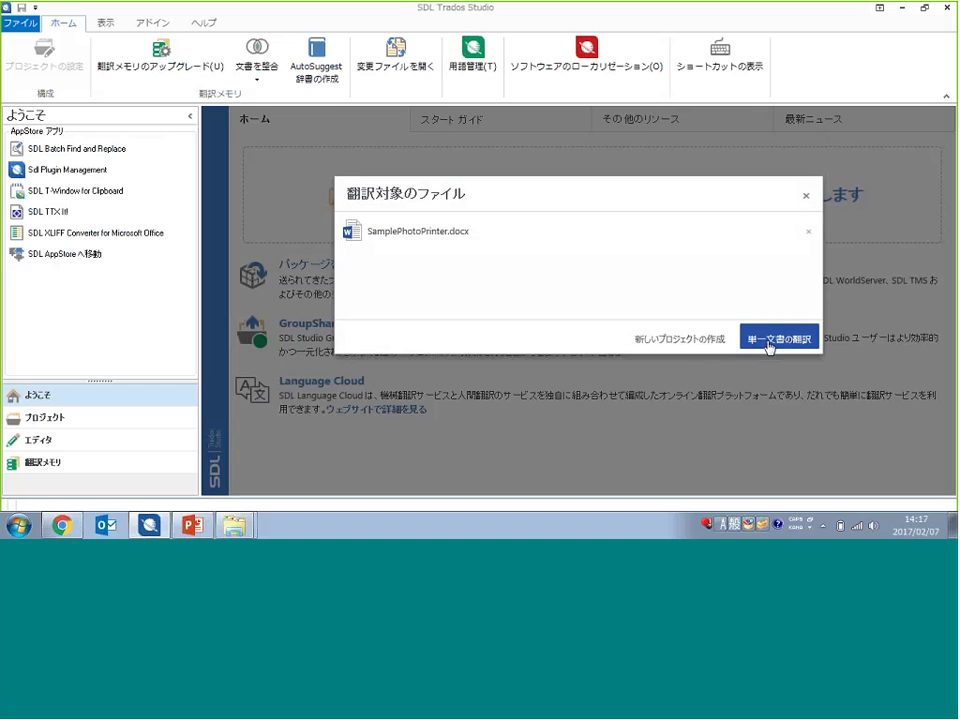
click(768, 340)
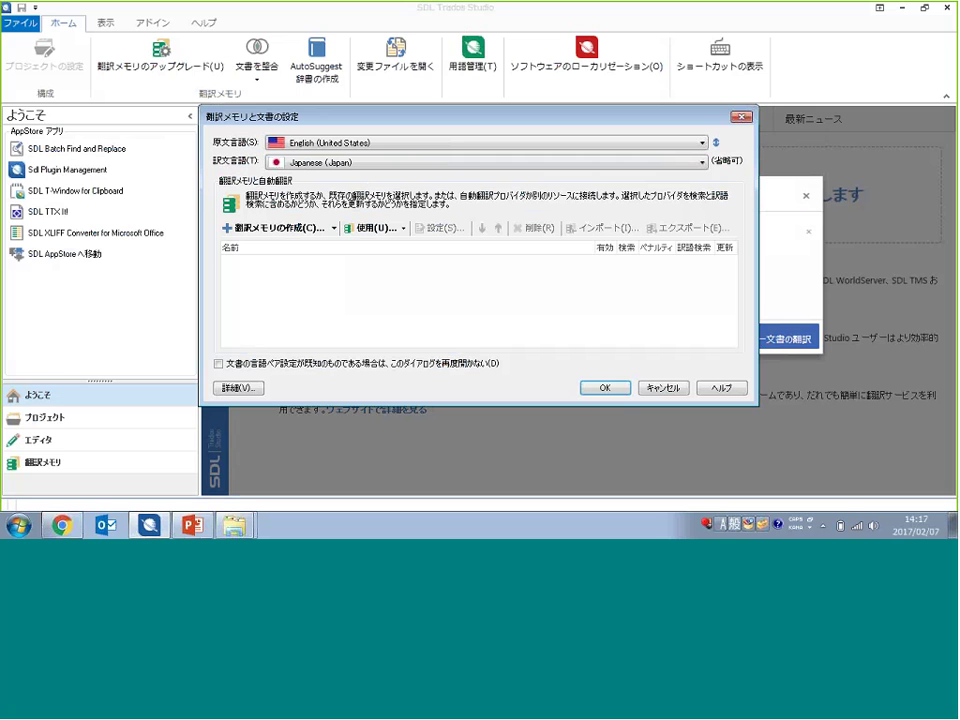
Examine the available source and target languages, keeping English (United States) and Japanese (Japan)
click(702, 145)
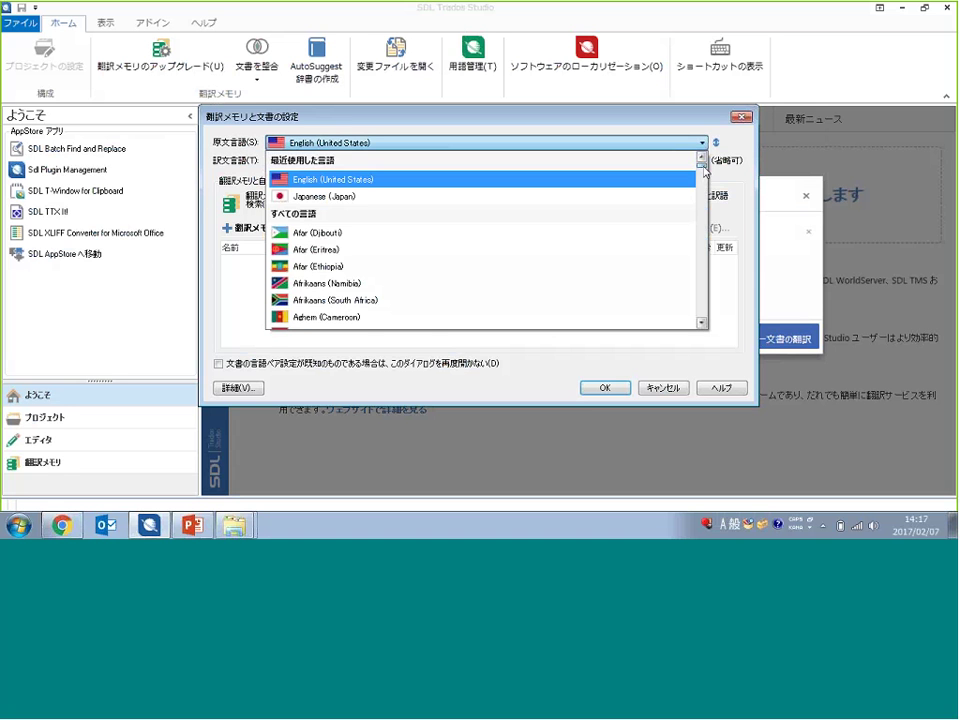
mouse_move(703, 170)
mouse_down()
mouse_move(705, 185)
mouse_move(706, 176)
mouse_up()
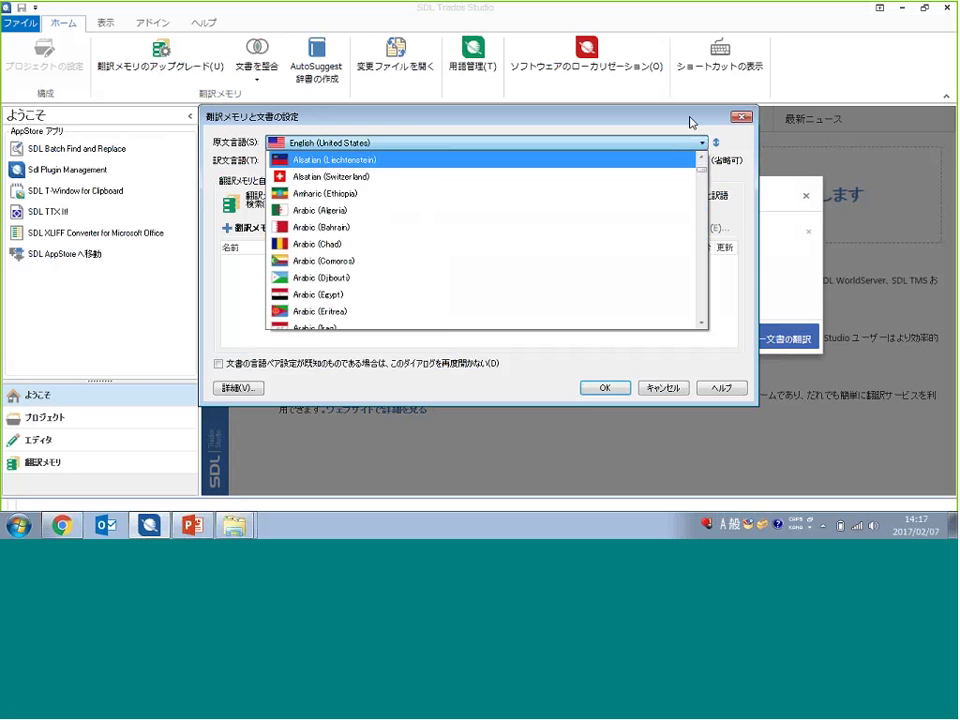
click(690, 122)
click(703, 163)
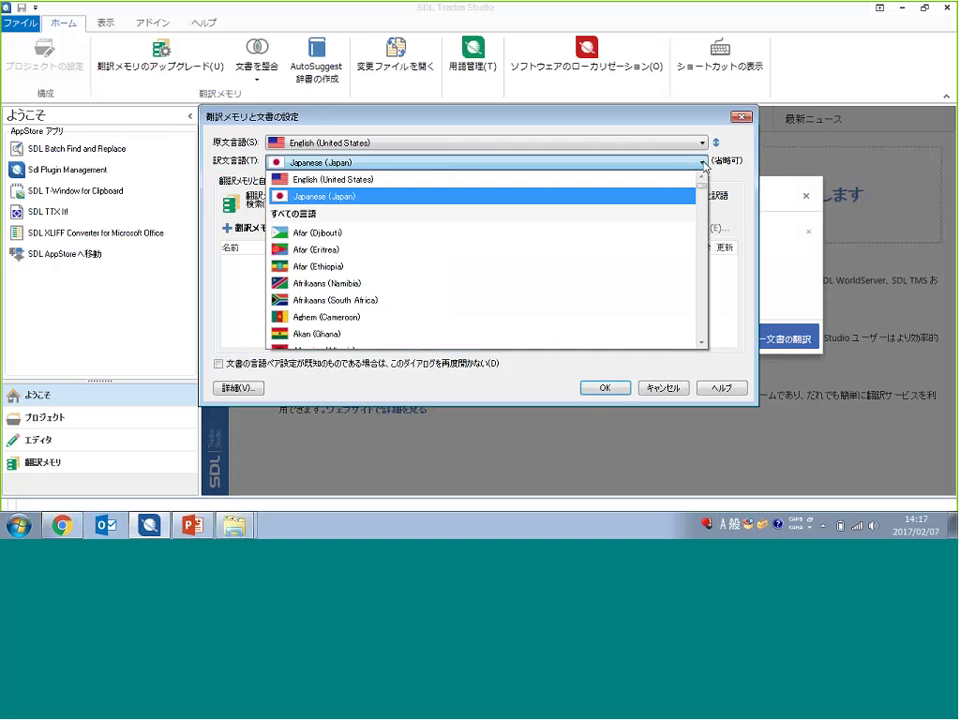
scroll(705, 204, down, 10)
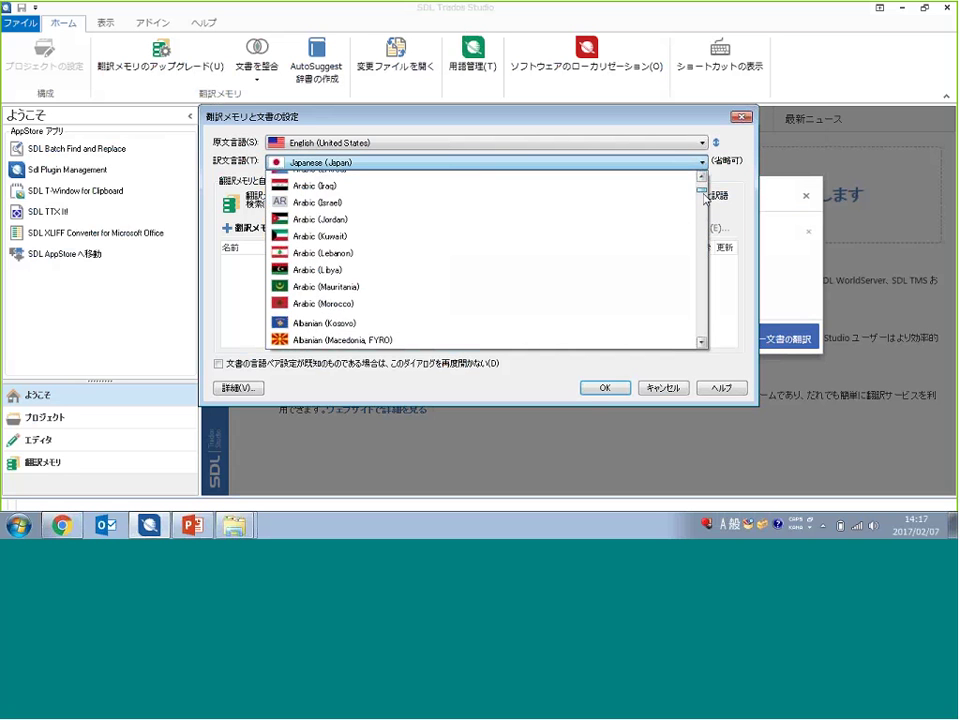
scroll(705, 204, up, 10)
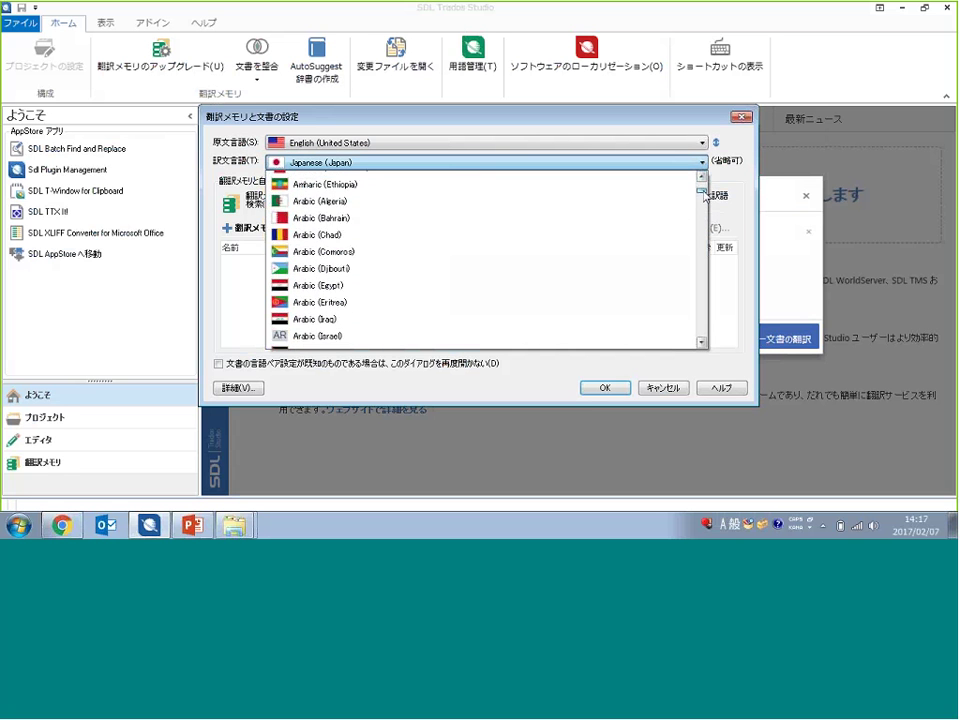
click(707, 121)
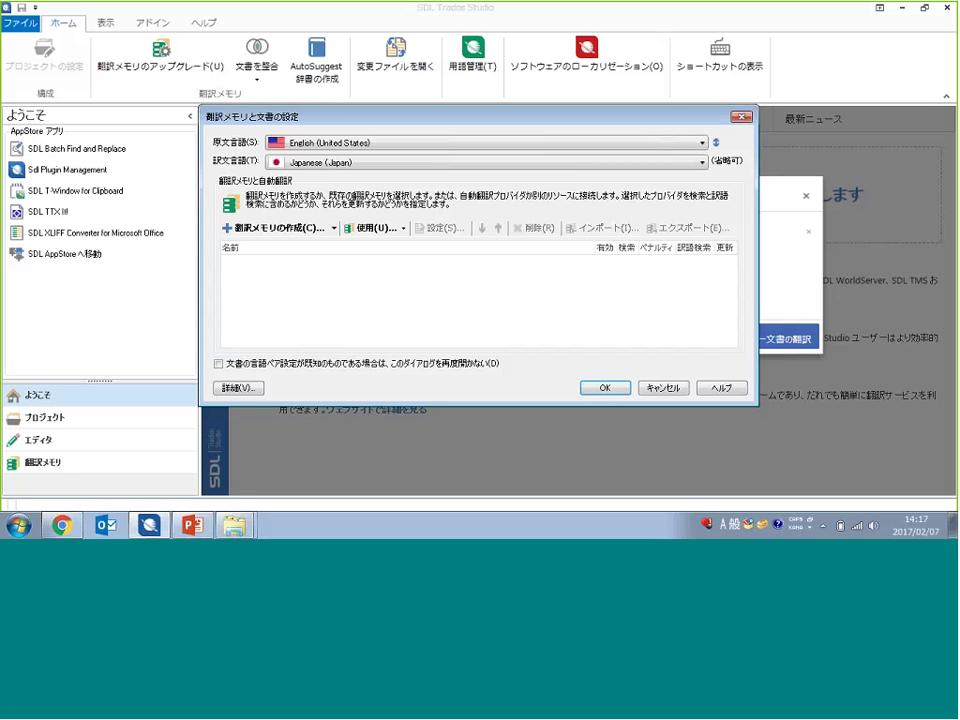
Add the file-based translation memory Sample Photo Printer E2J.sdltm and open the document for translation
click(404, 232)
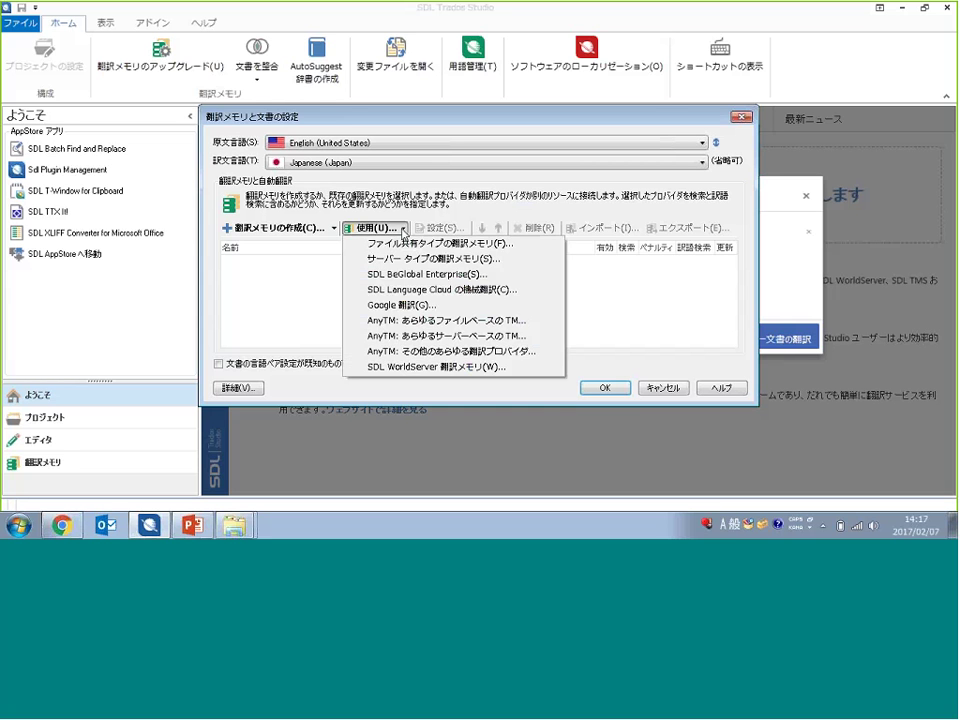
click(400, 244)
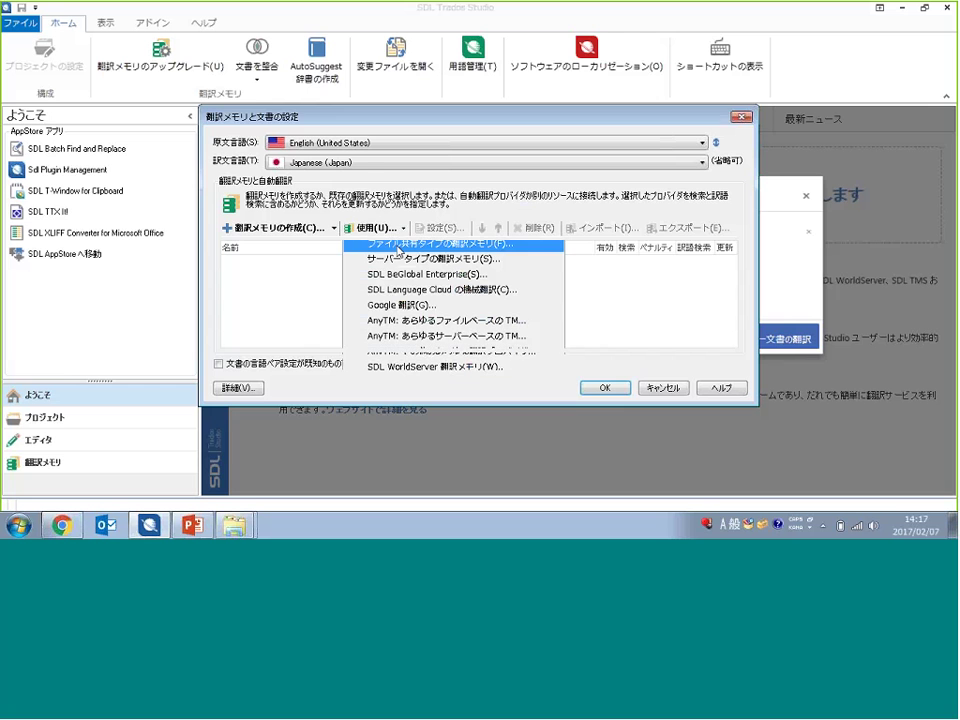
click(482, 190)
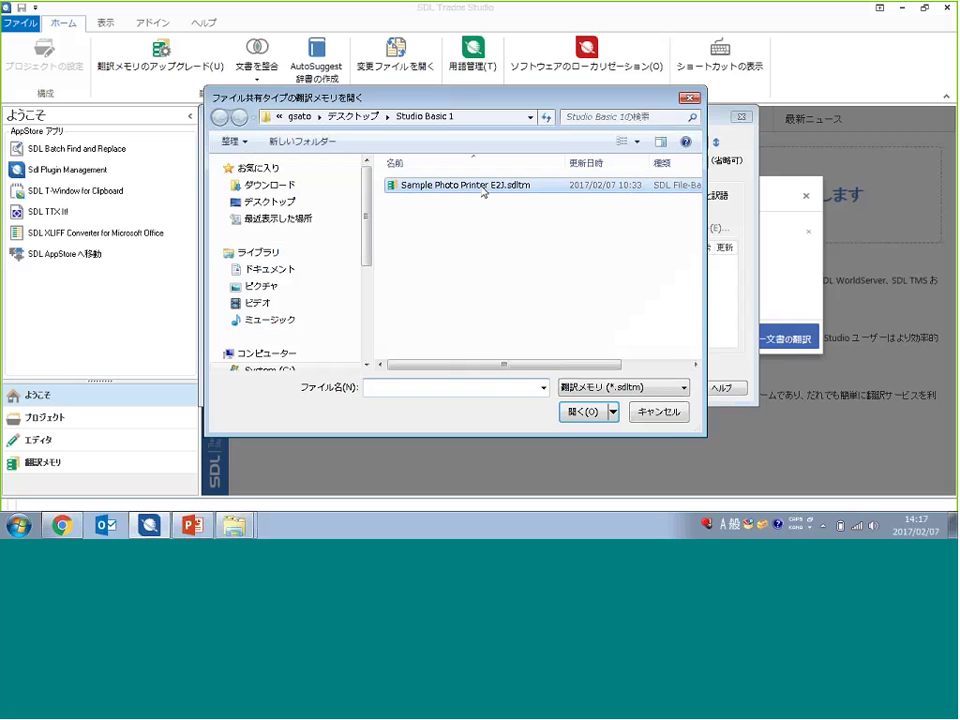
click(578, 415)
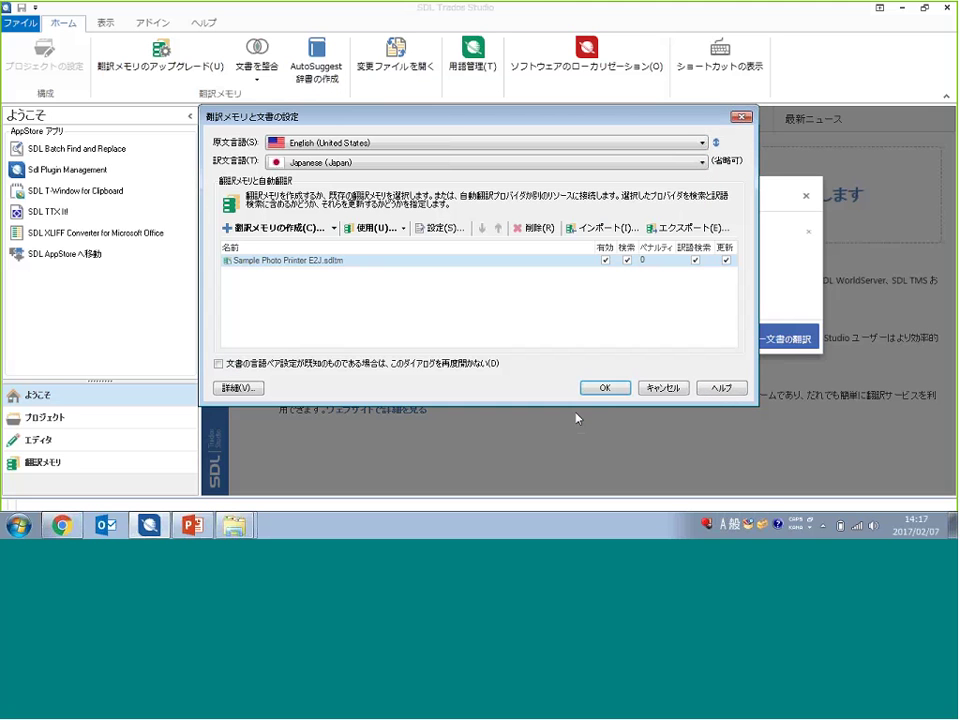
click(607, 388)
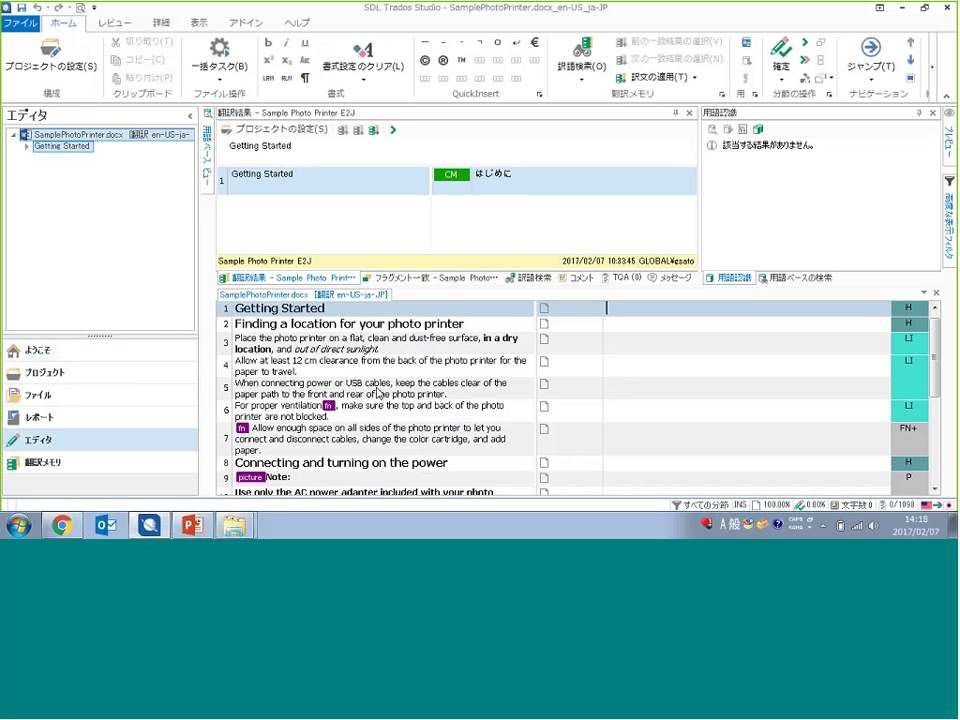
Make segment 3 the active segment in the Editor and minimize the navigation pane
click(171, 449)
mouse_move(207, 135)
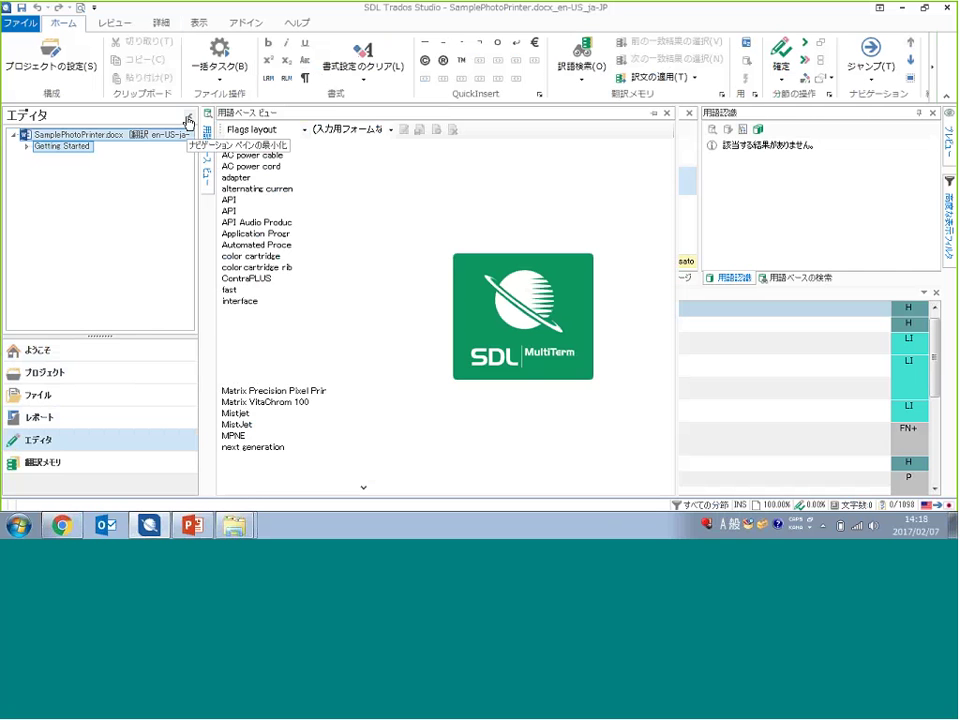
click(636, 332)
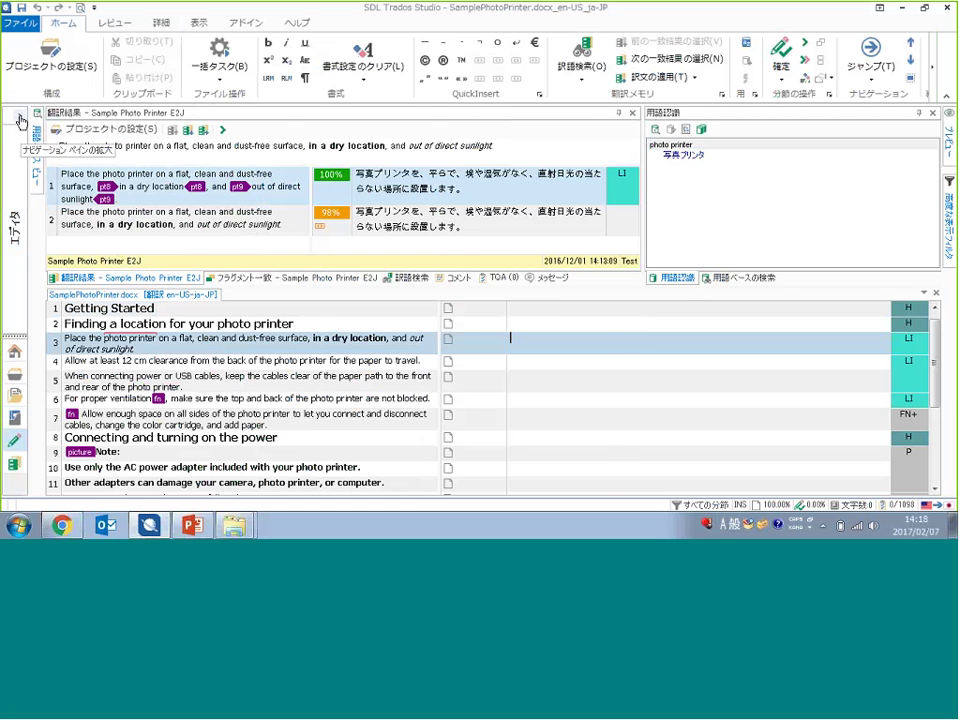
mouse_move(21, 121)
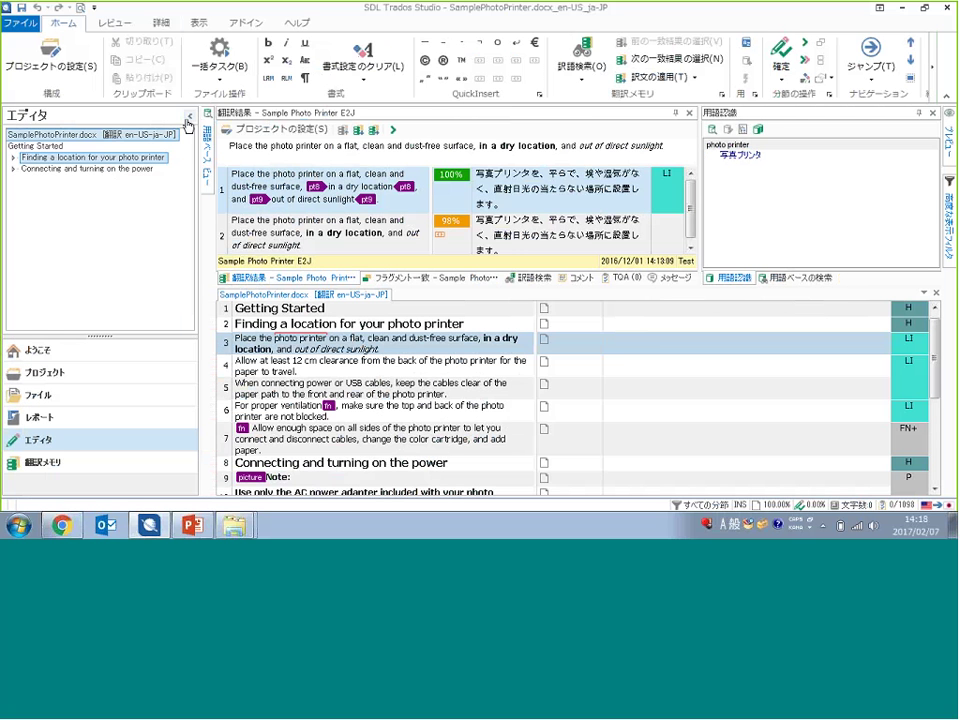
click(188, 119)
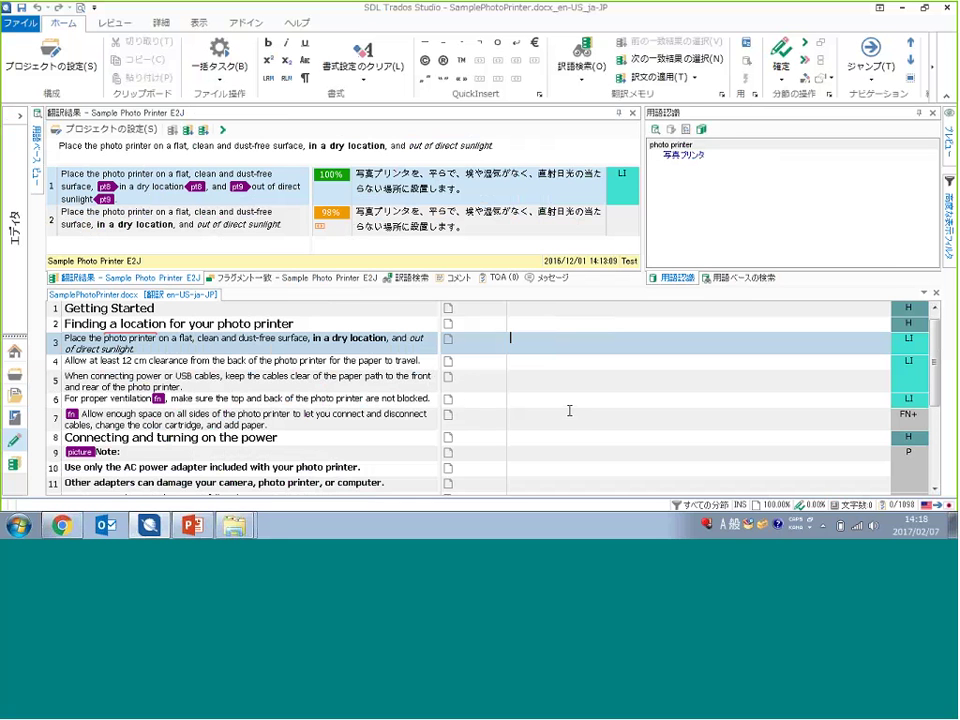
Open SamplePhotoPrinter.docx from the Studio Basic 1 folder in Word and place its window beside the editor's source segments, with the folder window minimized
mouse_move(234, 525)
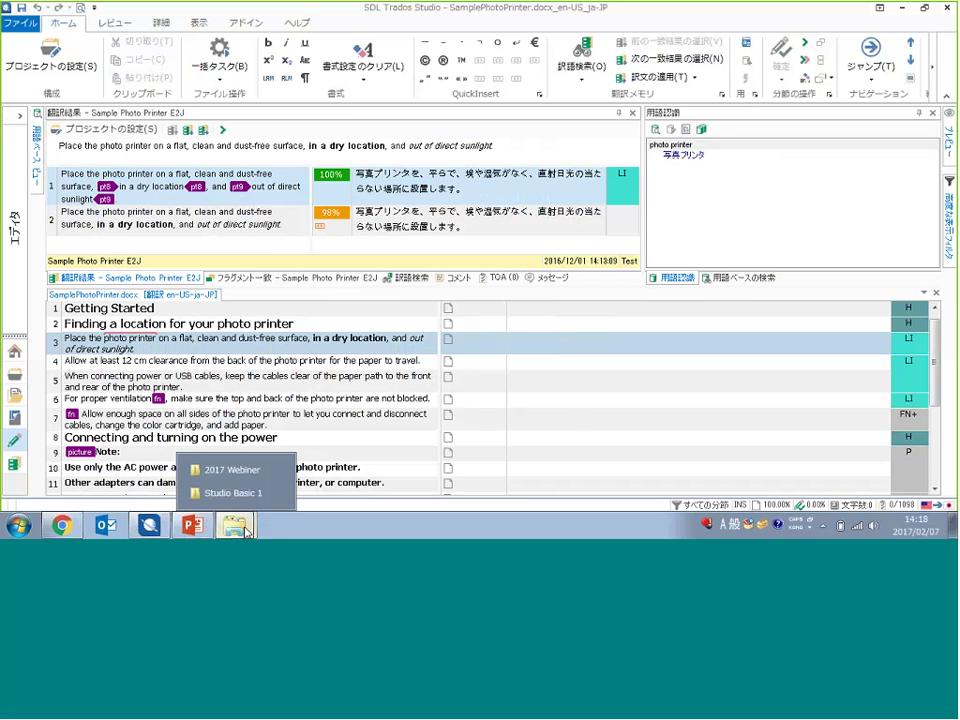
click(249, 497)
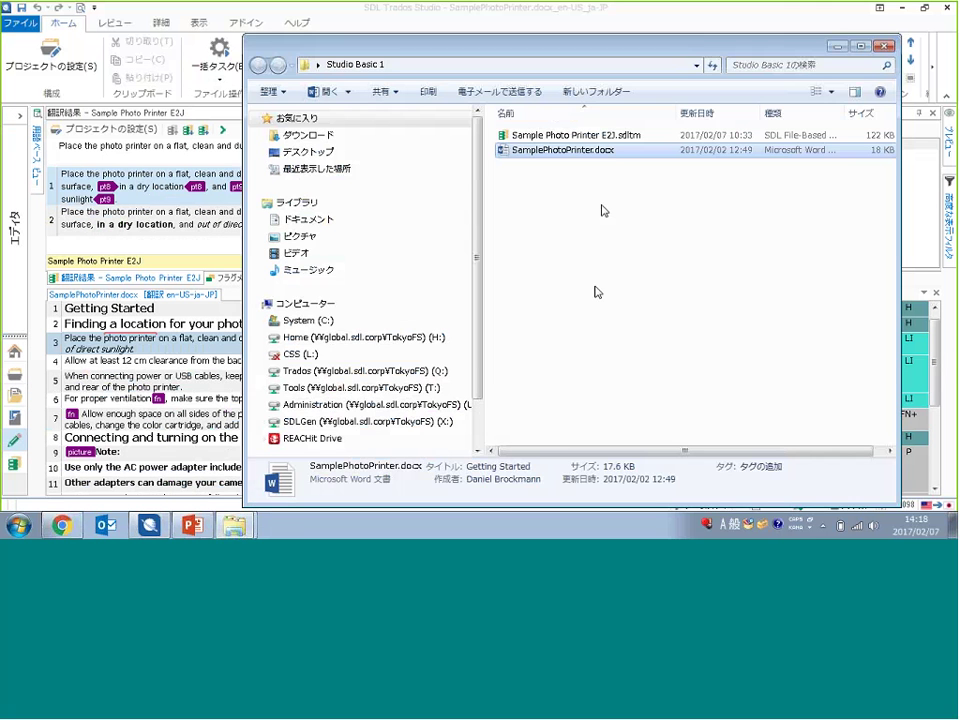
double_click(594, 153)
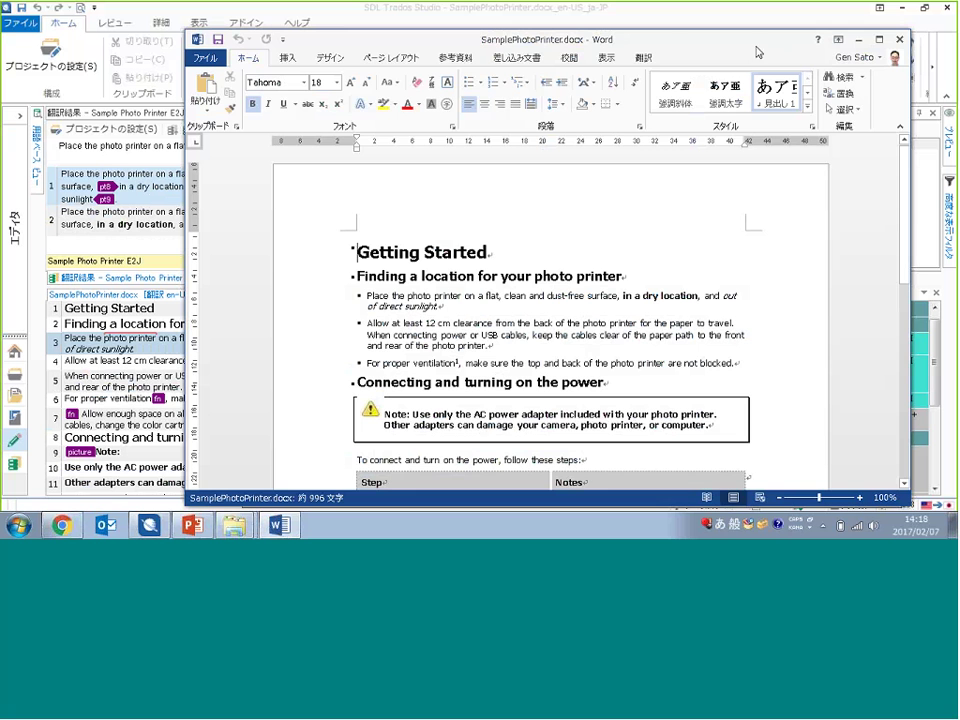
drag(680, 52, 885, 58)
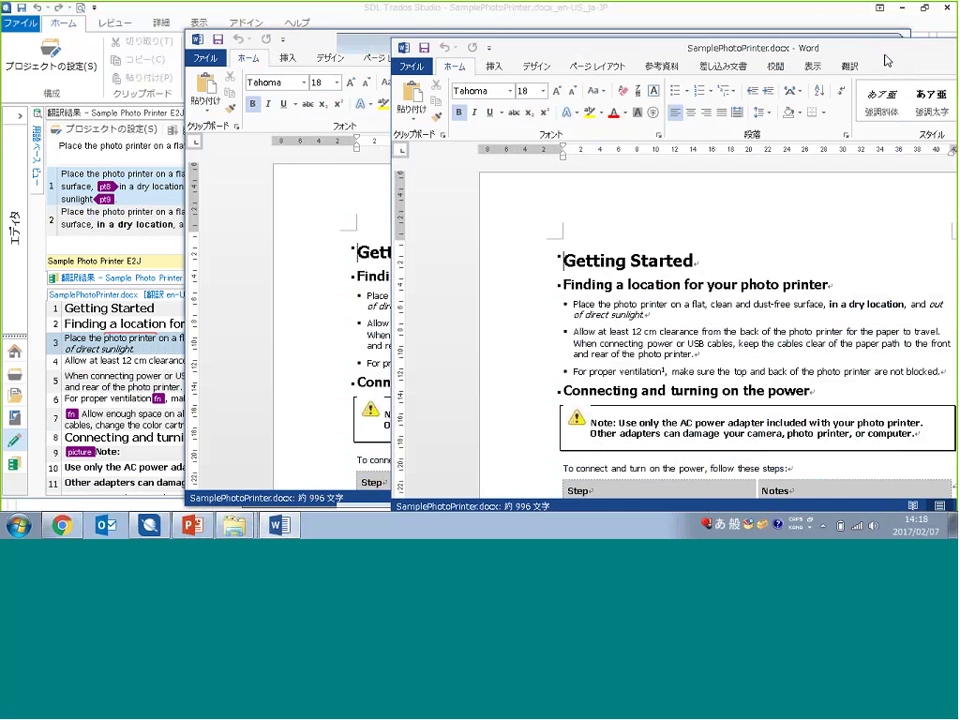
click(300, 48)
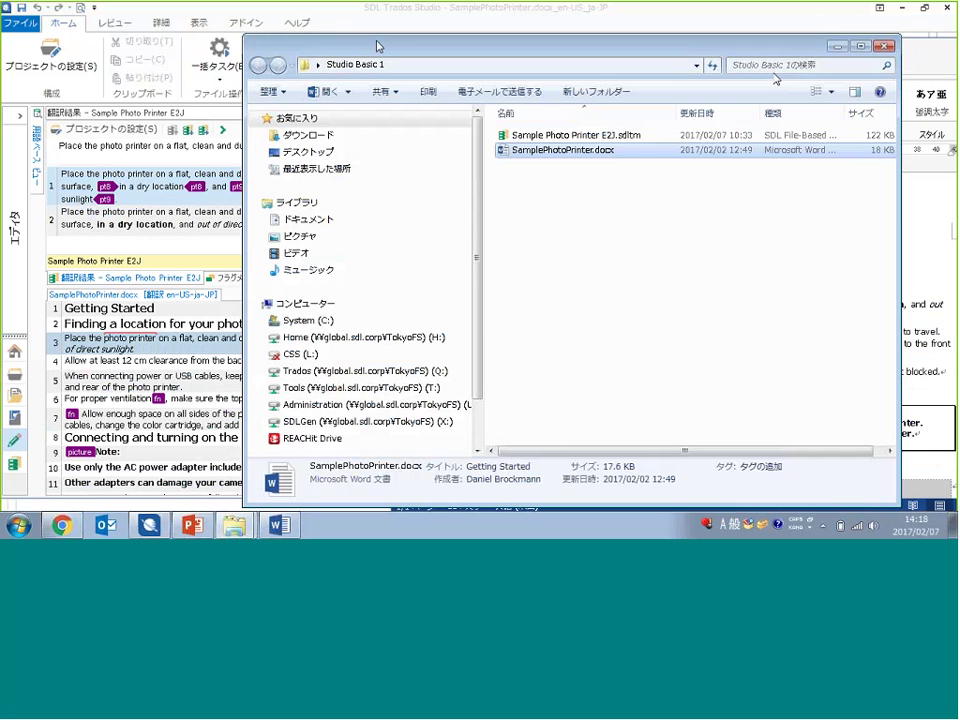
click(837, 47)
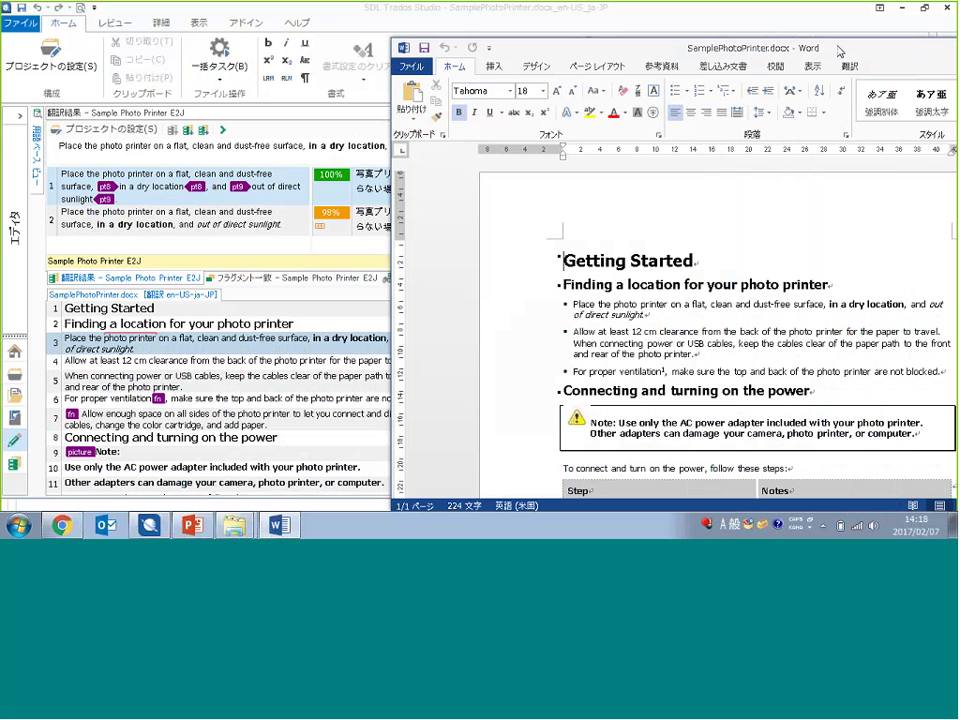
Move the Word window of SamplePhotoPrinter.docx aside, close it and return to the Trados Studio editor
click(621, 286)
drag(846, 52, 898, 60)
click(898, 58)
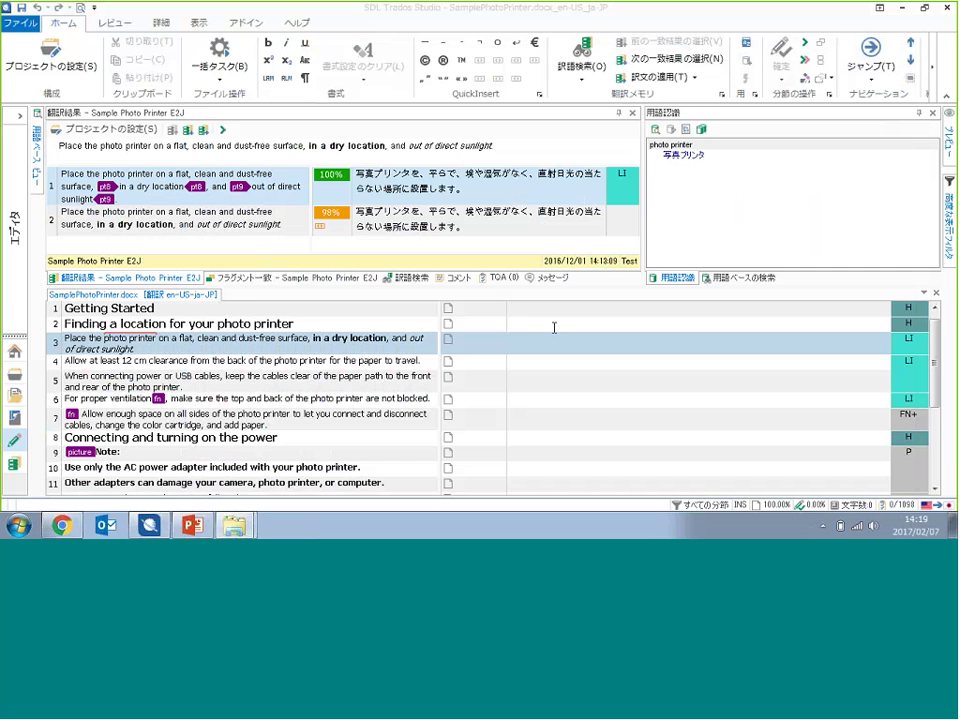
Apply the translation memory matches はじめに and 写真プリンタの設置場所 to segments 1 and 2
click(529, 310)
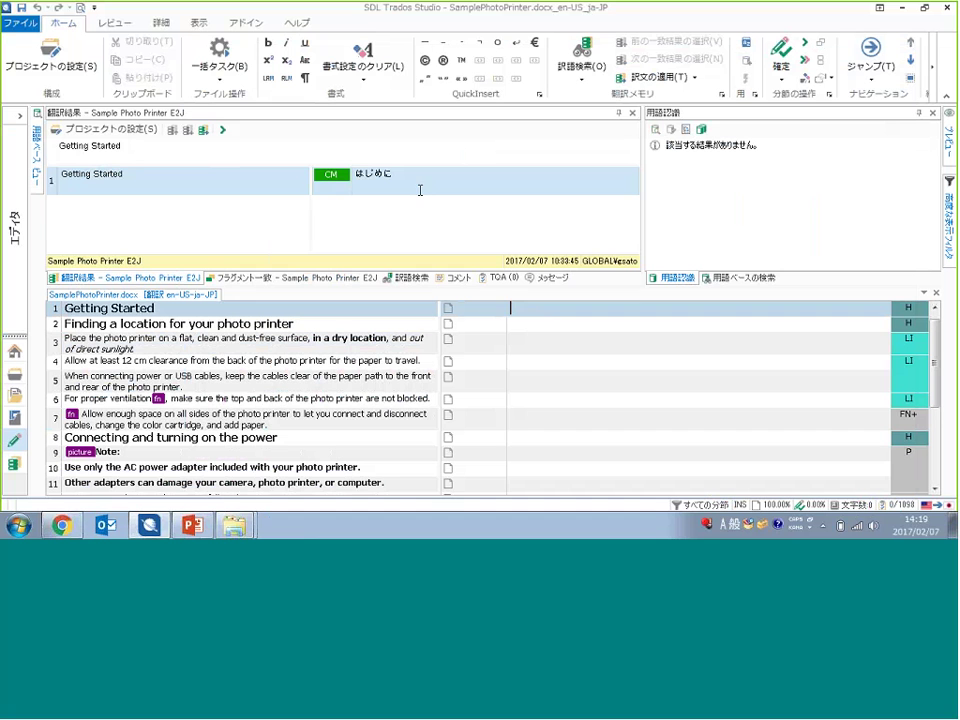
click(203, 132)
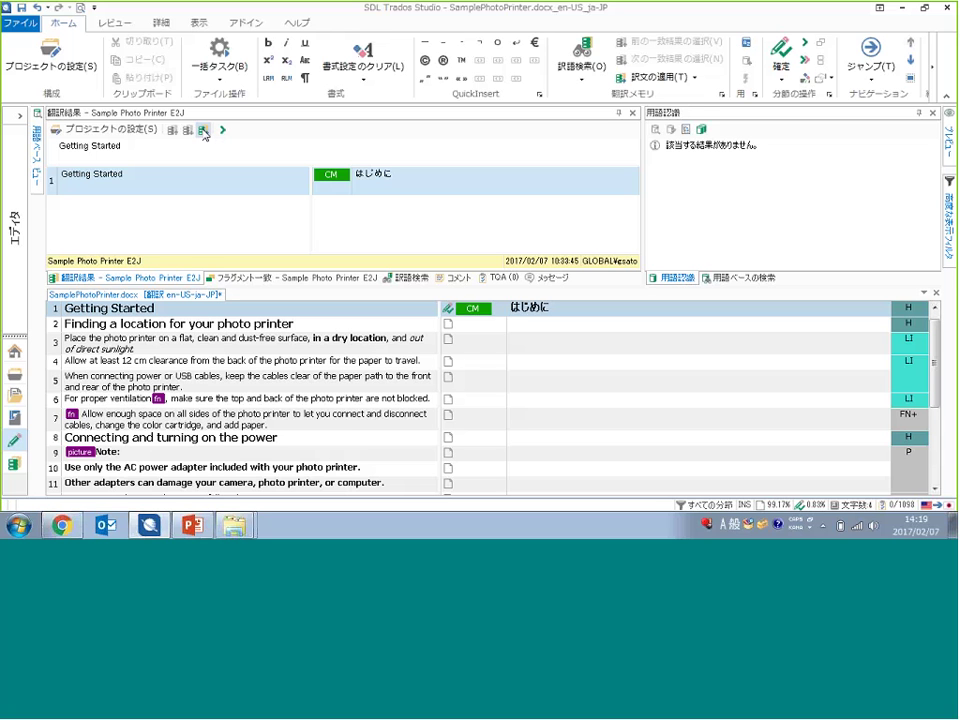
click(524, 327)
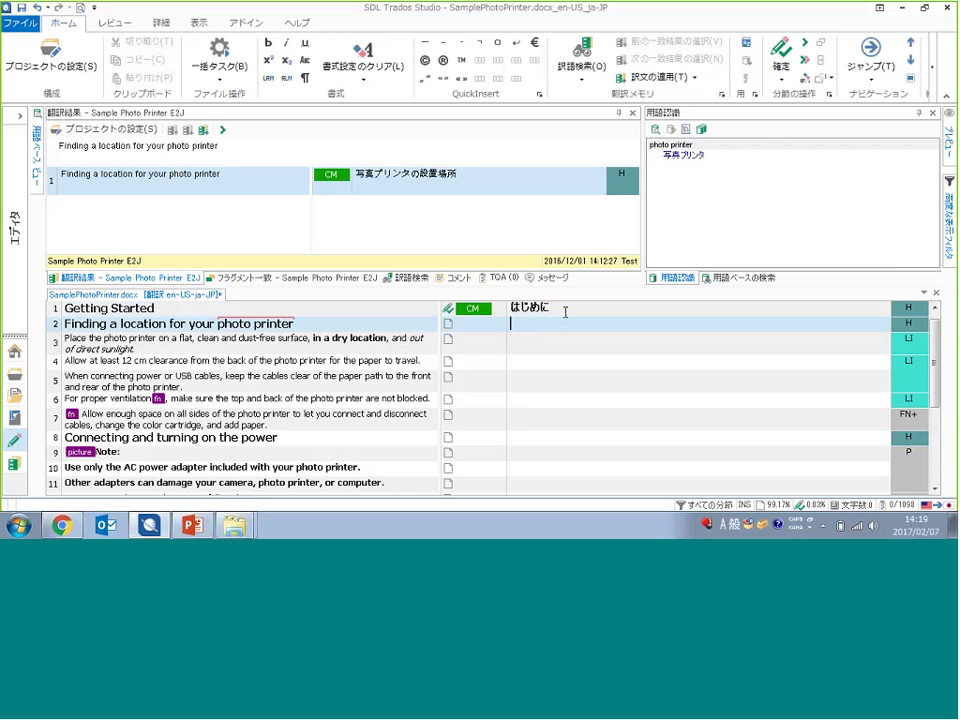
click(204, 131)
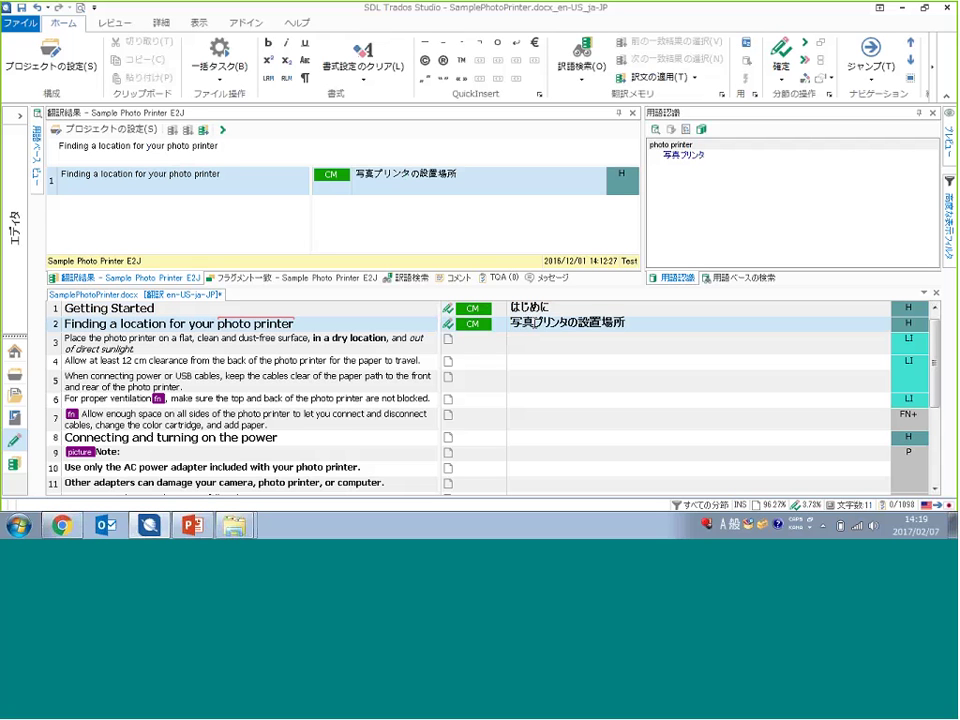
Delete and re-enter 写真 at the start of segment 2's translation, and confirm the segment
key(BackSpace)
key(BackSpace)
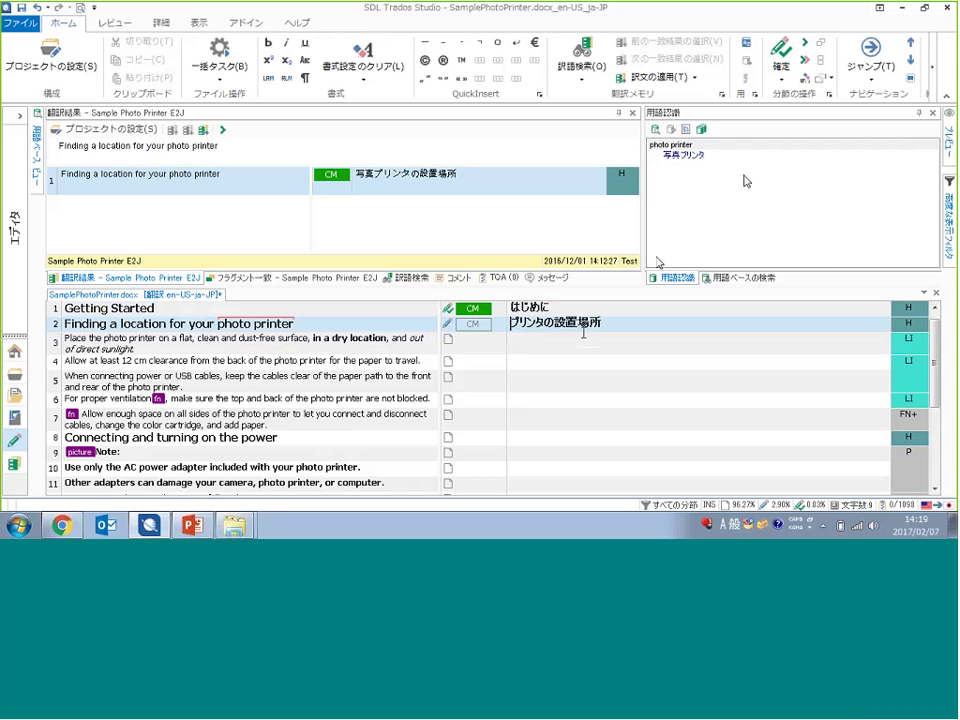
key(Zenkaku_Hankaku)
text(shashin)
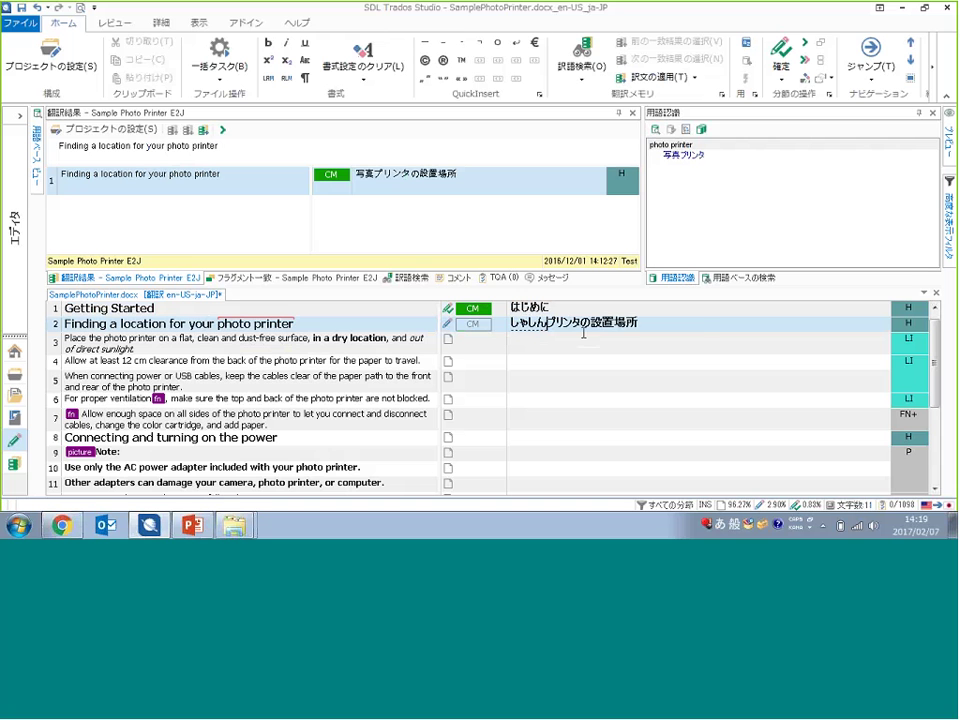
key(space)
key(Return)
click(640, 328)
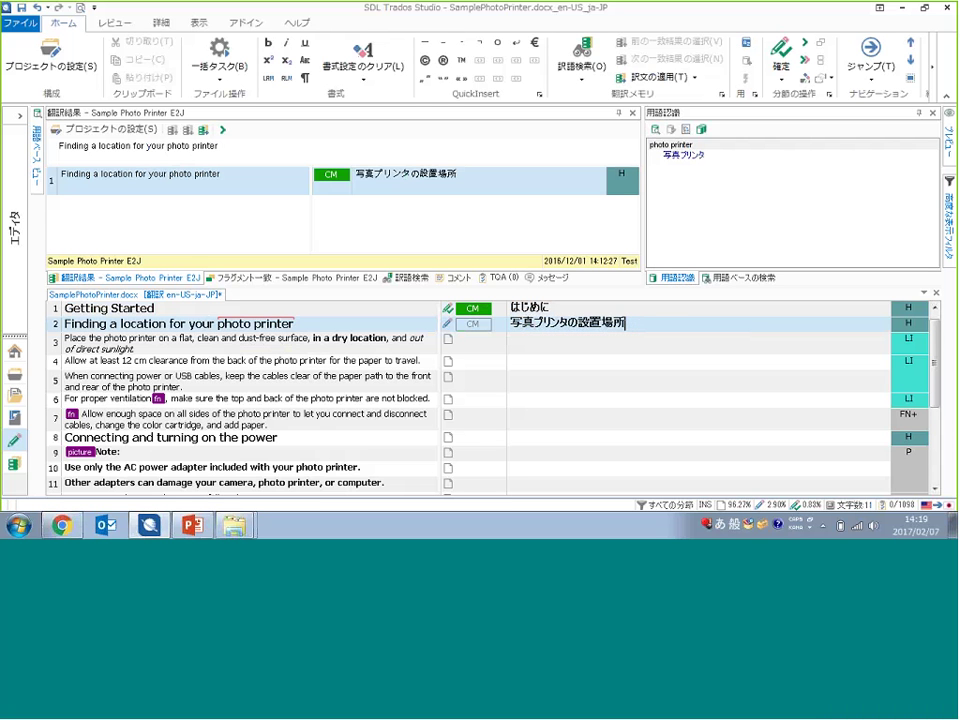
click(783, 72)
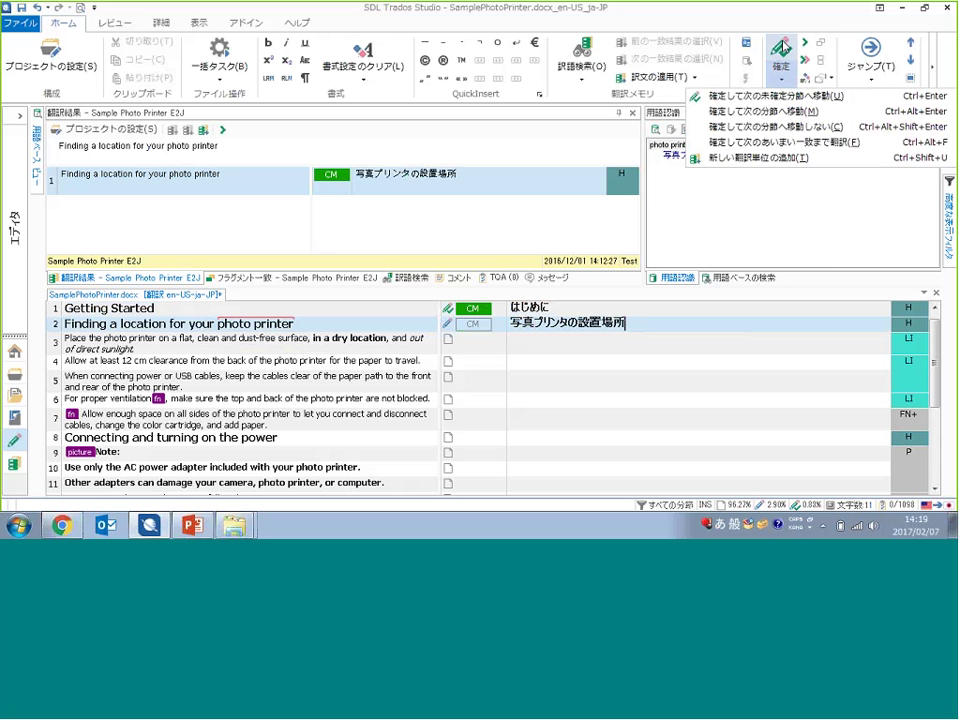
click(783, 47)
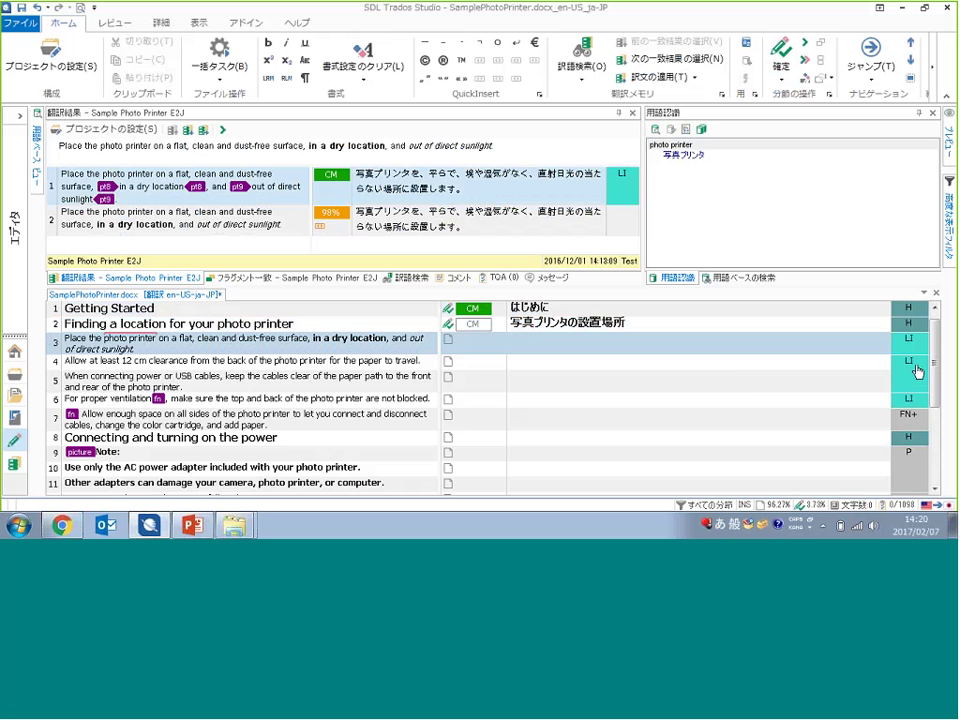
Run the 一括翻訳 (pre-translate) batch task on the document with its preset settings and look through the translated segments
mouse_move(932, 368)
mouse_down()
mouse_move(932, 455)
mouse_move(932, 360)
mouse_up()
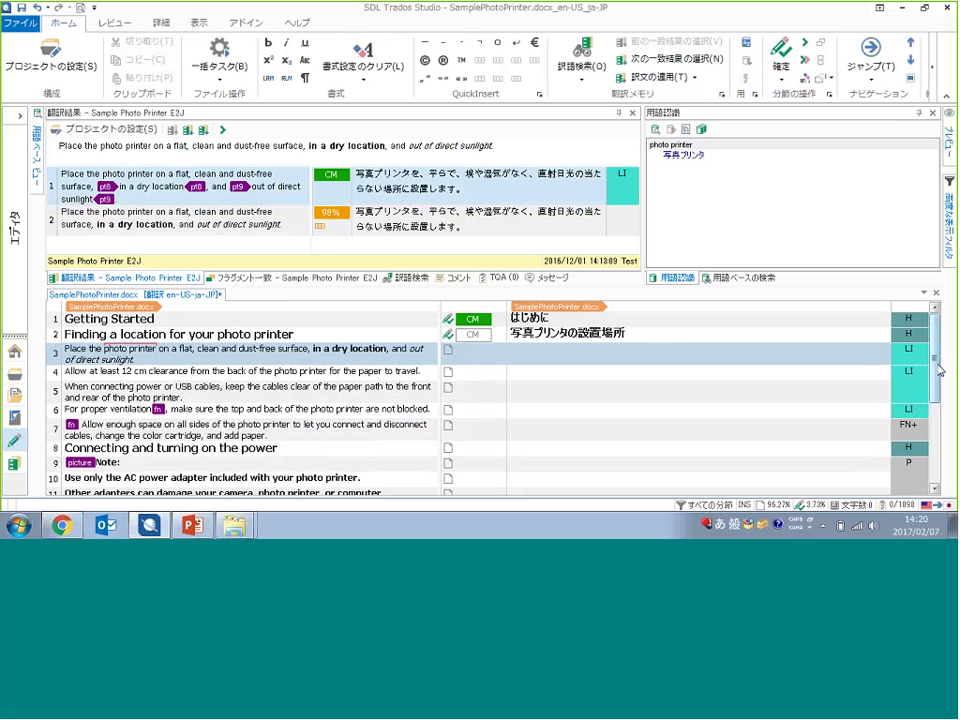
drag(938, 369, 938, 448)
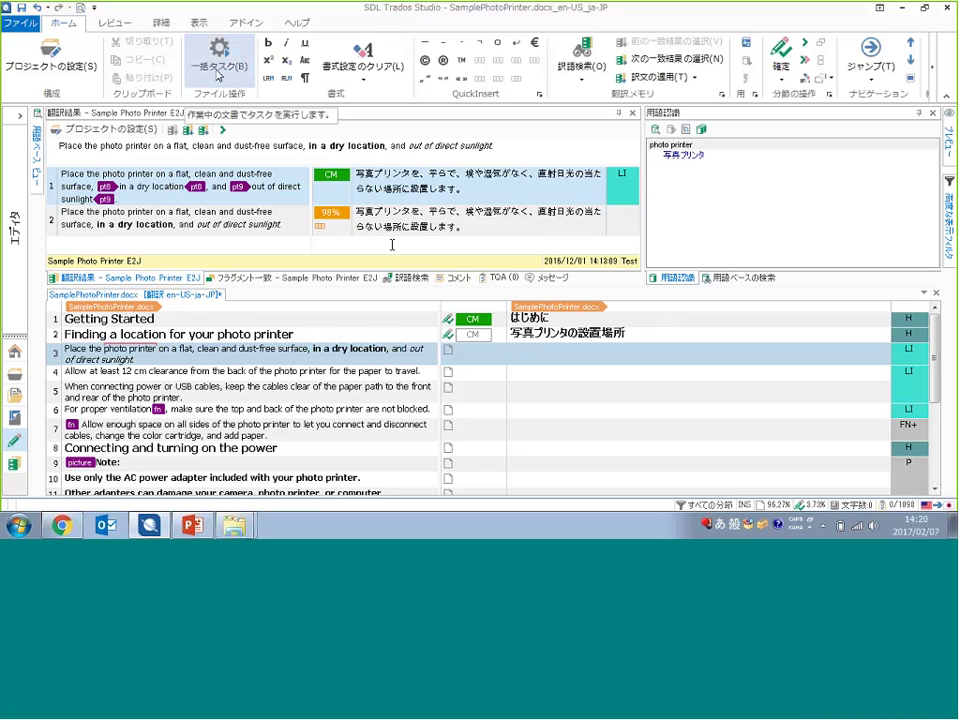
click(222, 82)
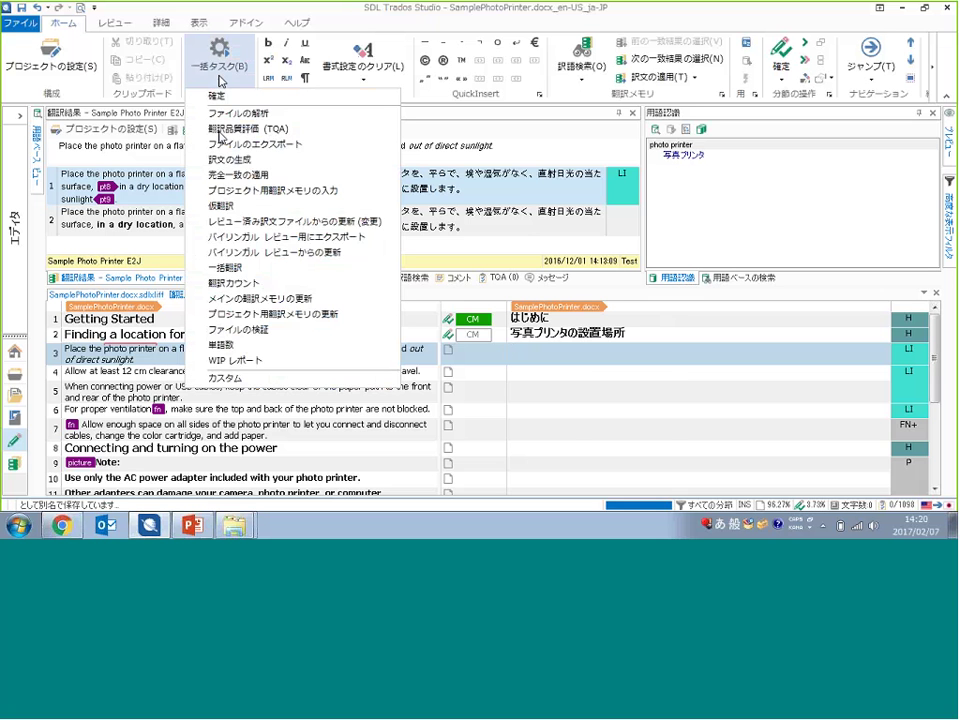
click(225, 268)
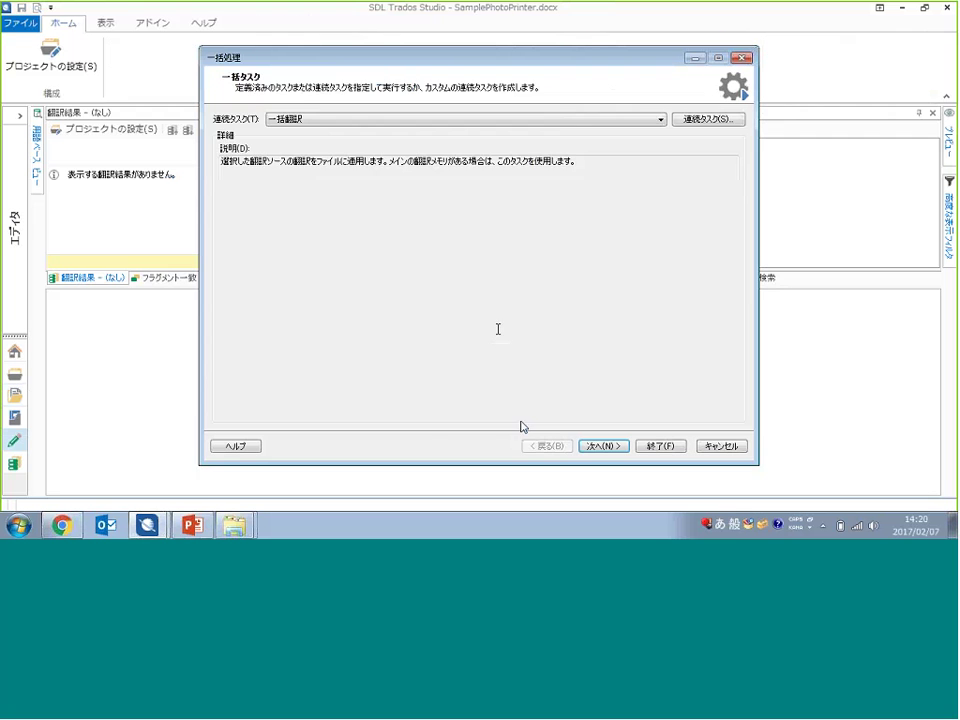
click(603, 446)
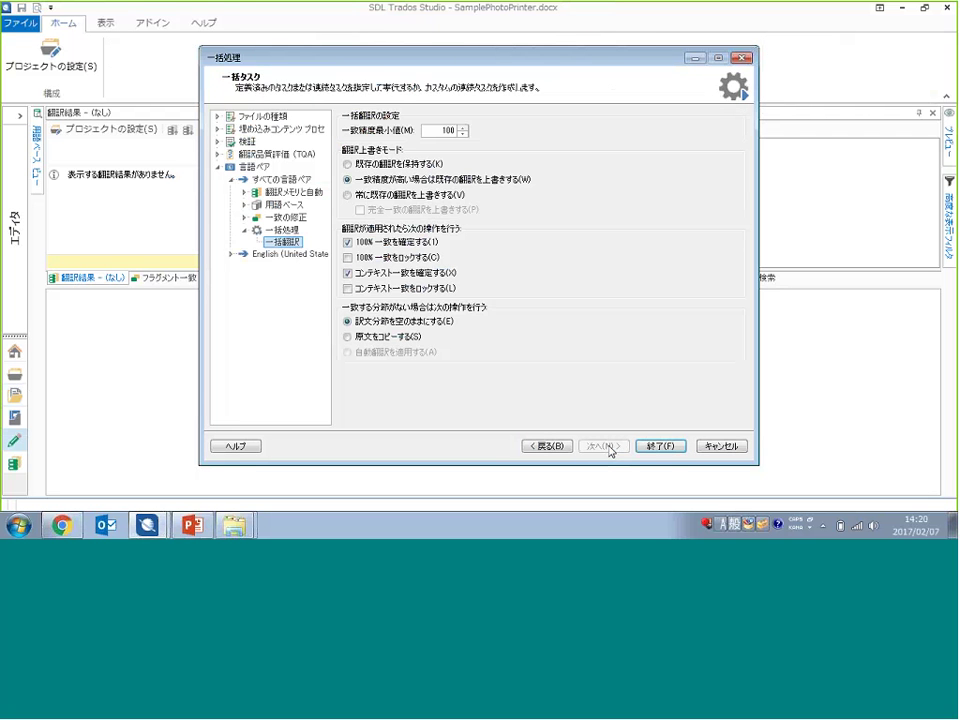
click(652, 446)
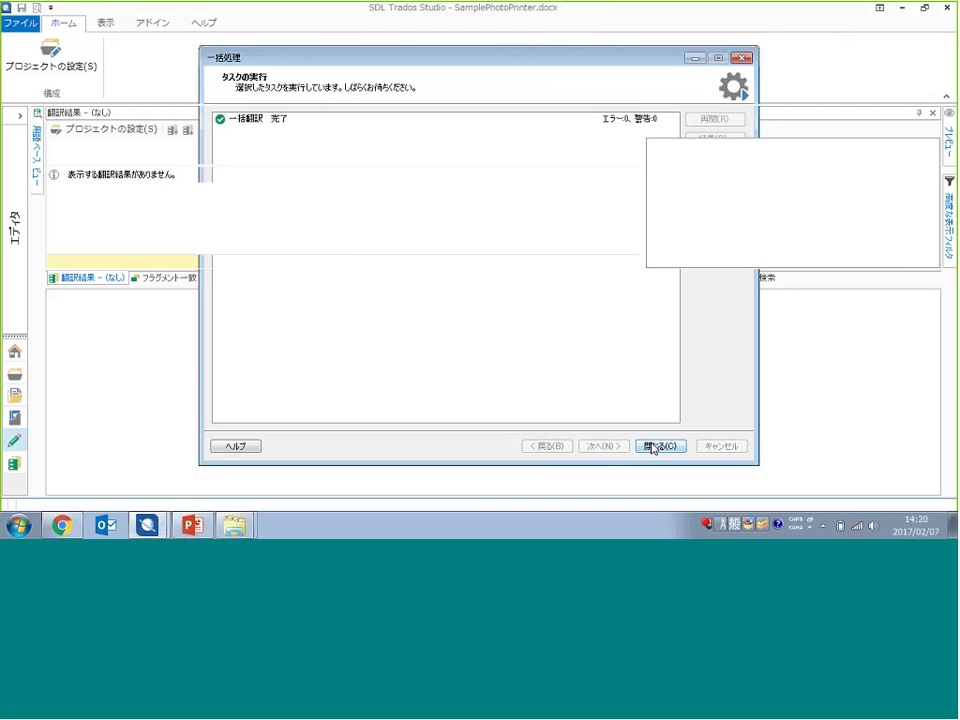
click(652, 446)
click(530, 318)
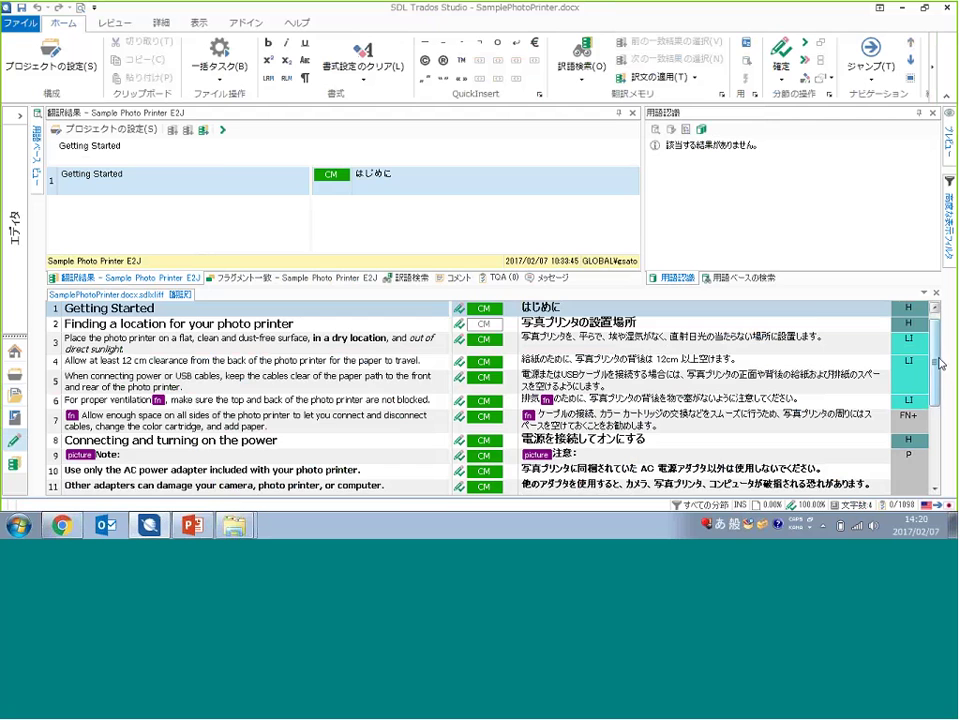
scroll(934, 448, down, 5)
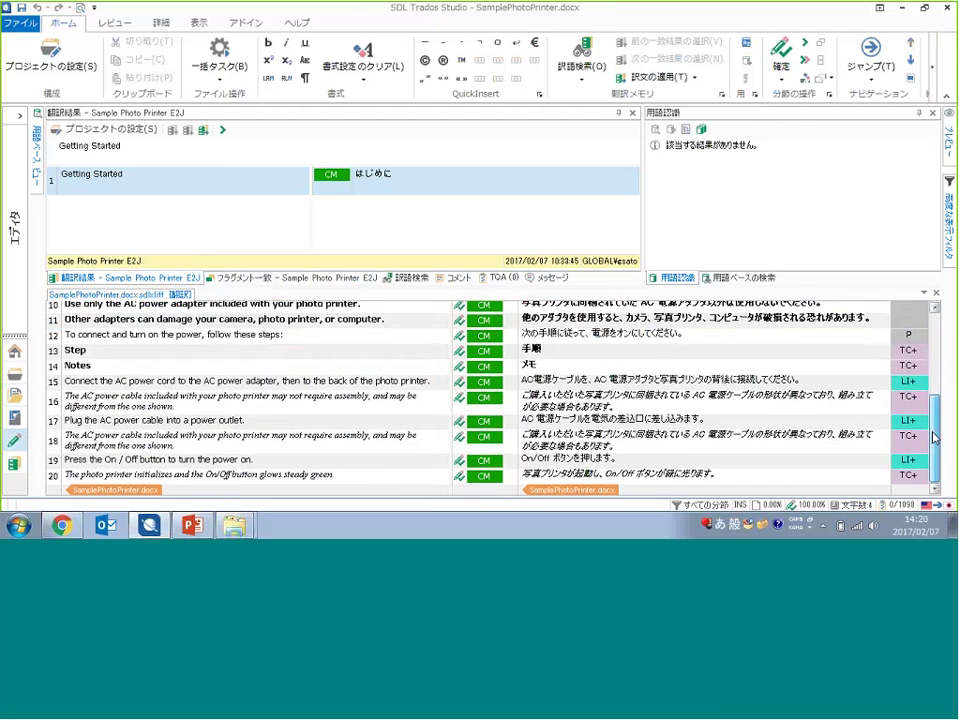
drag(934, 448, 945, 342)
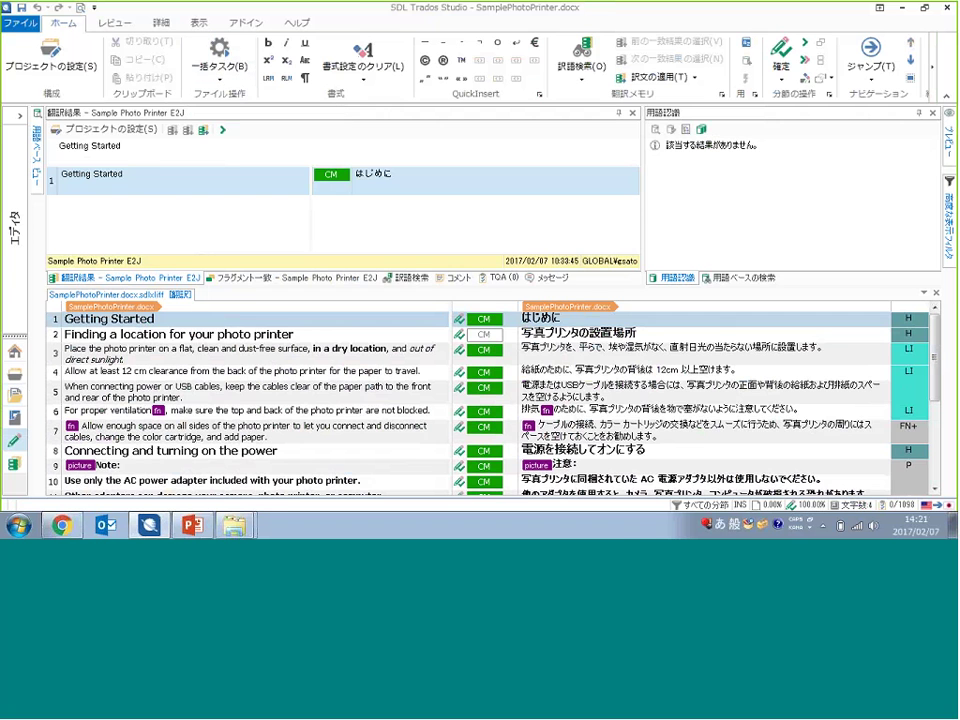
Show slide 10, バイリンガル ファイル, of Studio Basic_1.pptx full screen in PowerPoint and return to Trados Studio
click(192, 525)
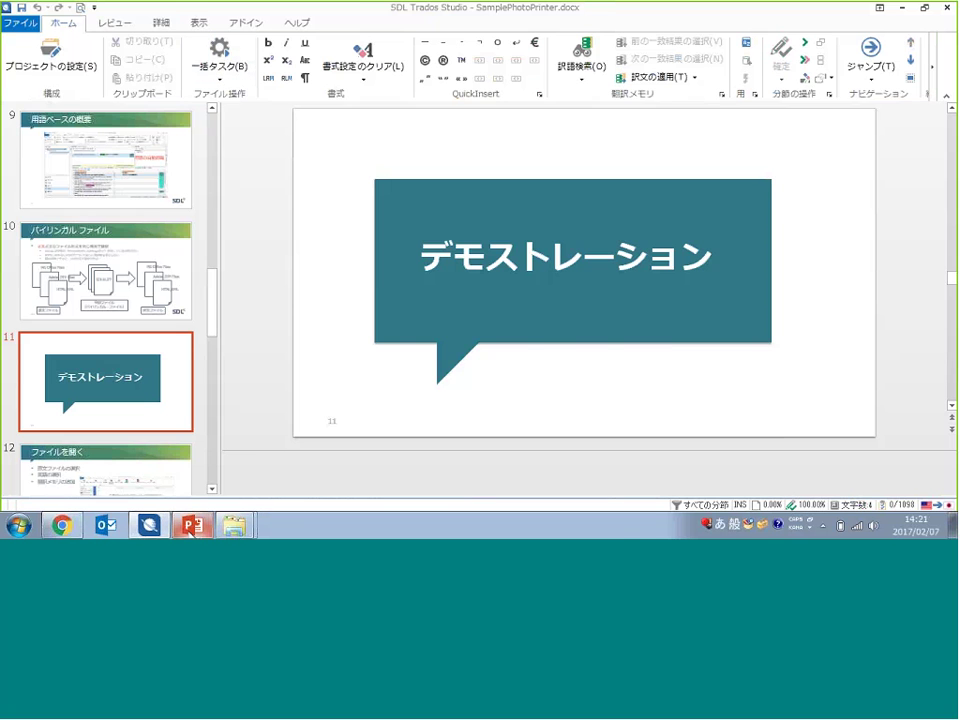
click(150, 297)
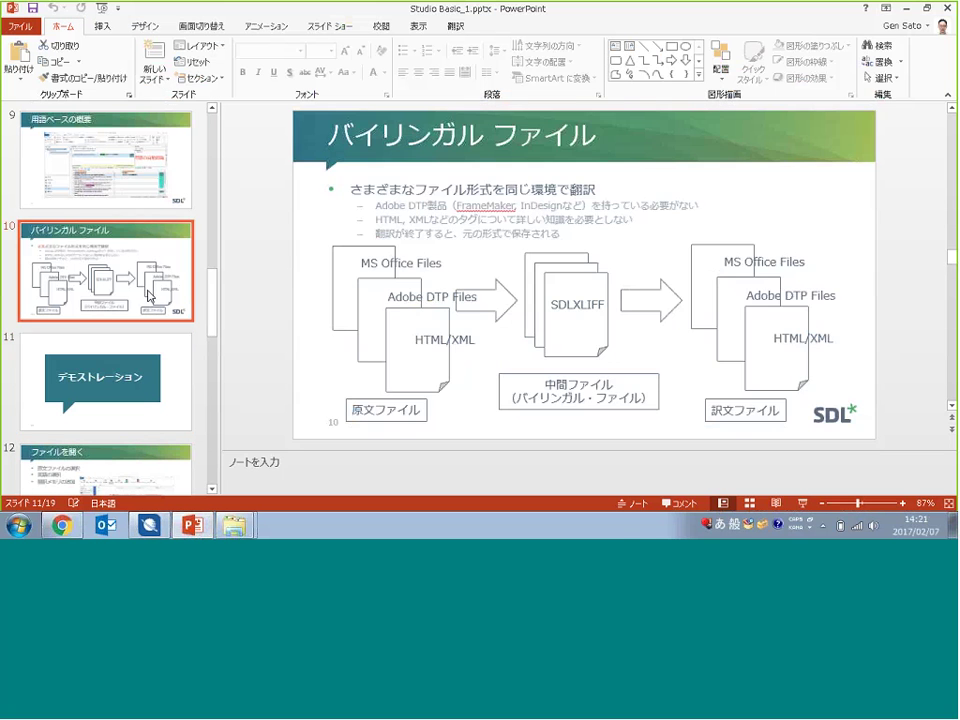
double_click(807, 507)
key(Left)
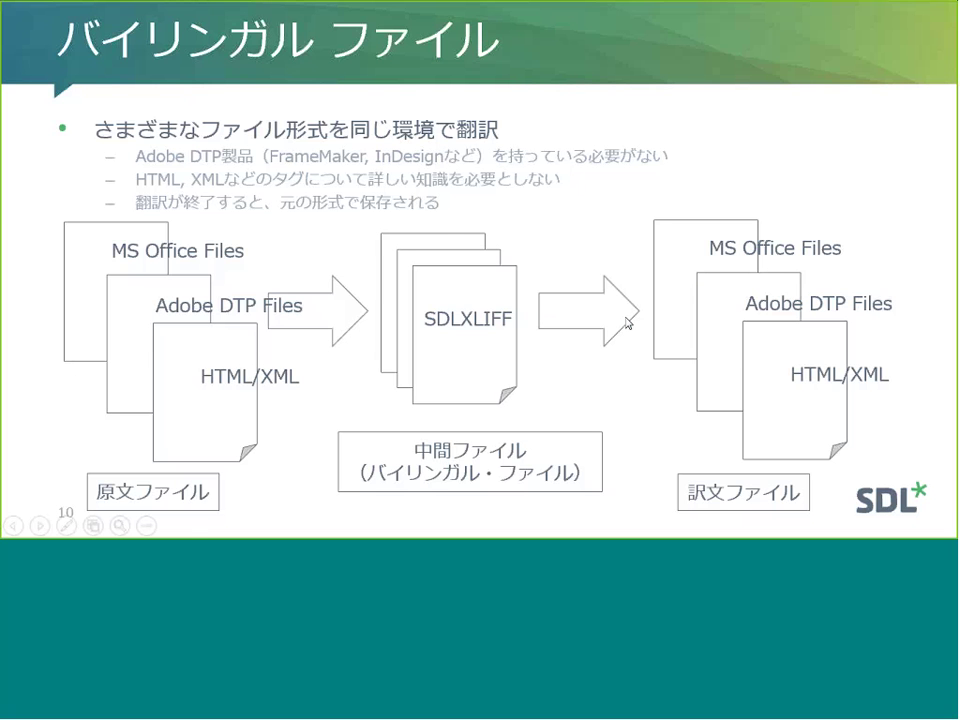
key(Escape)
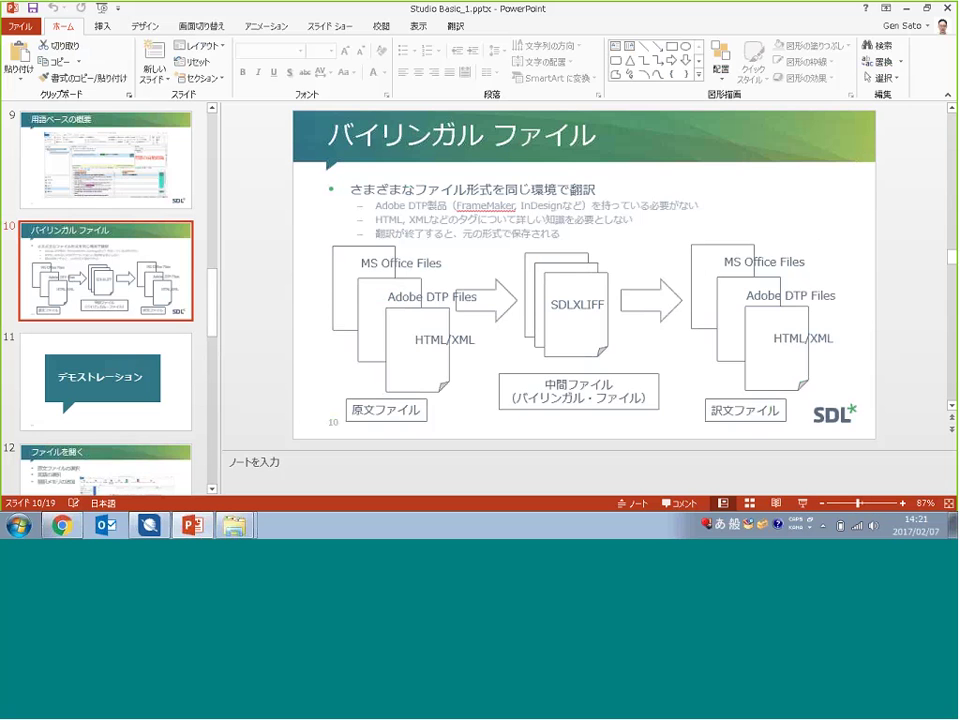
click(906, 9)
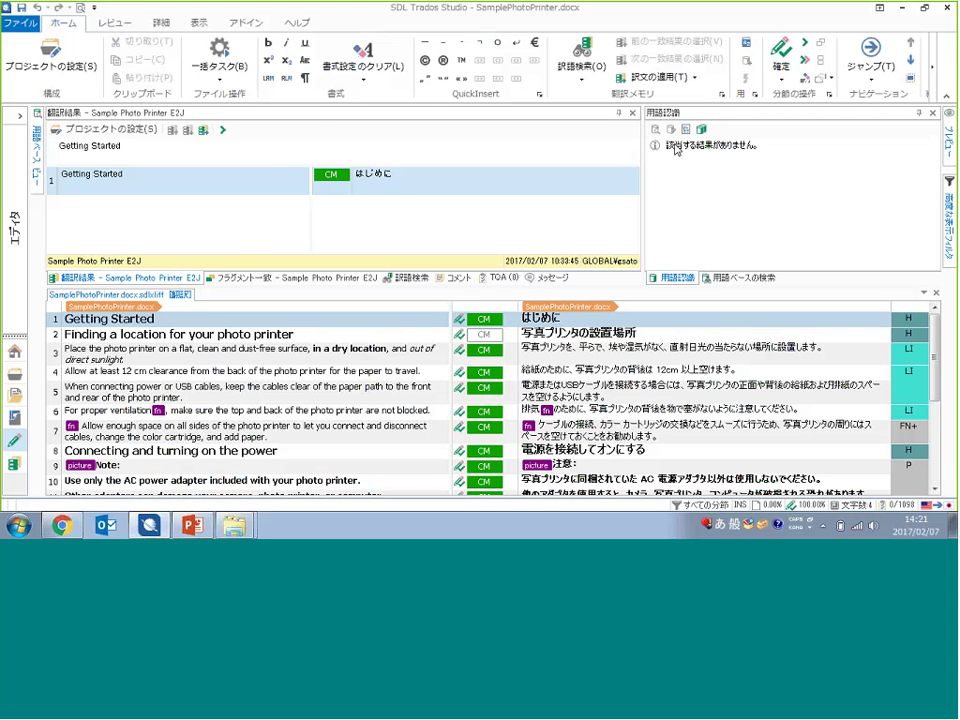
Generate the translated Word file with the 訳文の生成 batch task and open the folder containing the exported document
click(219, 62)
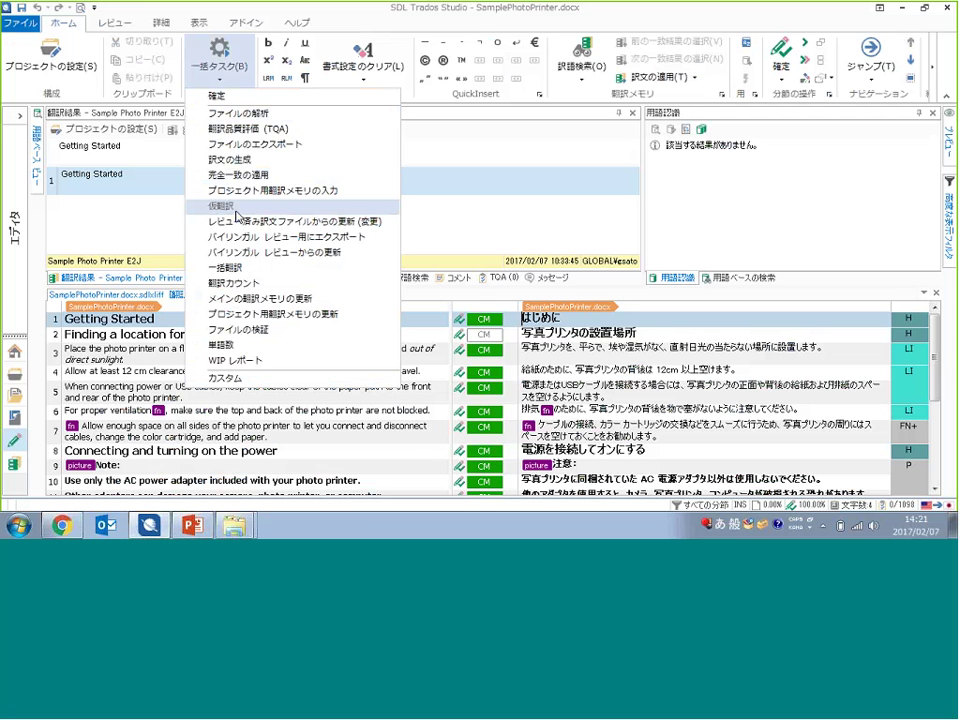
click(240, 162)
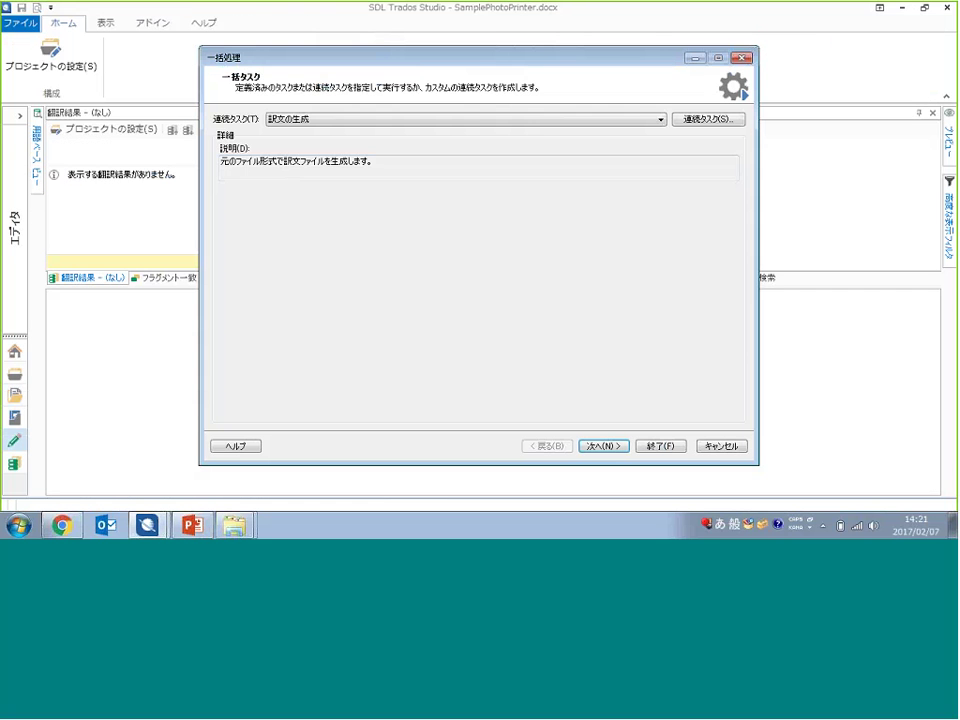
click(677, 451)
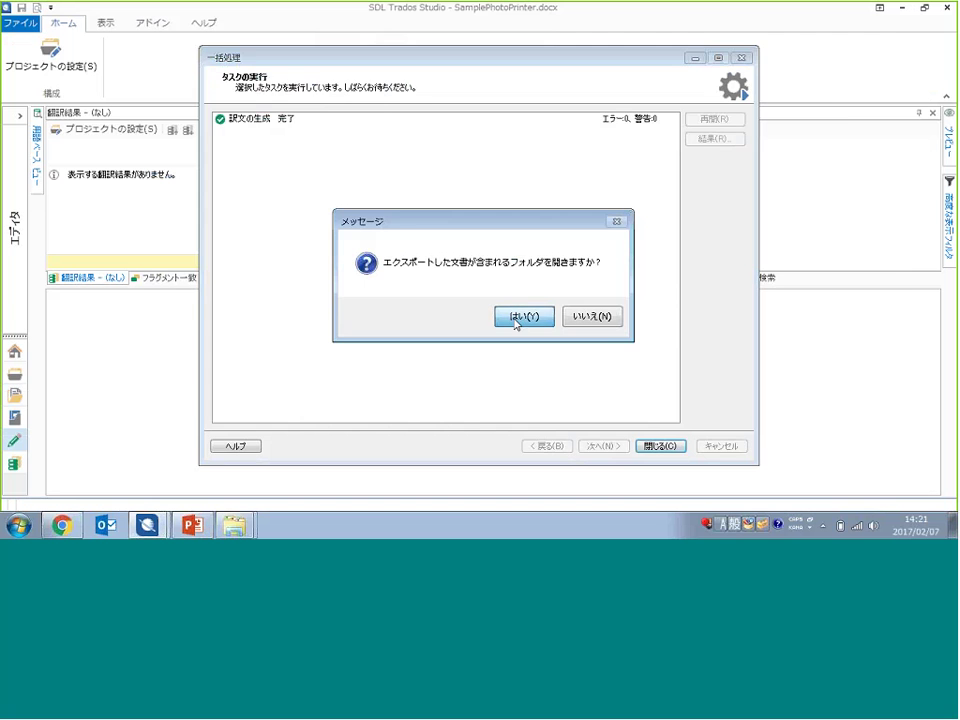
click(518, 316)
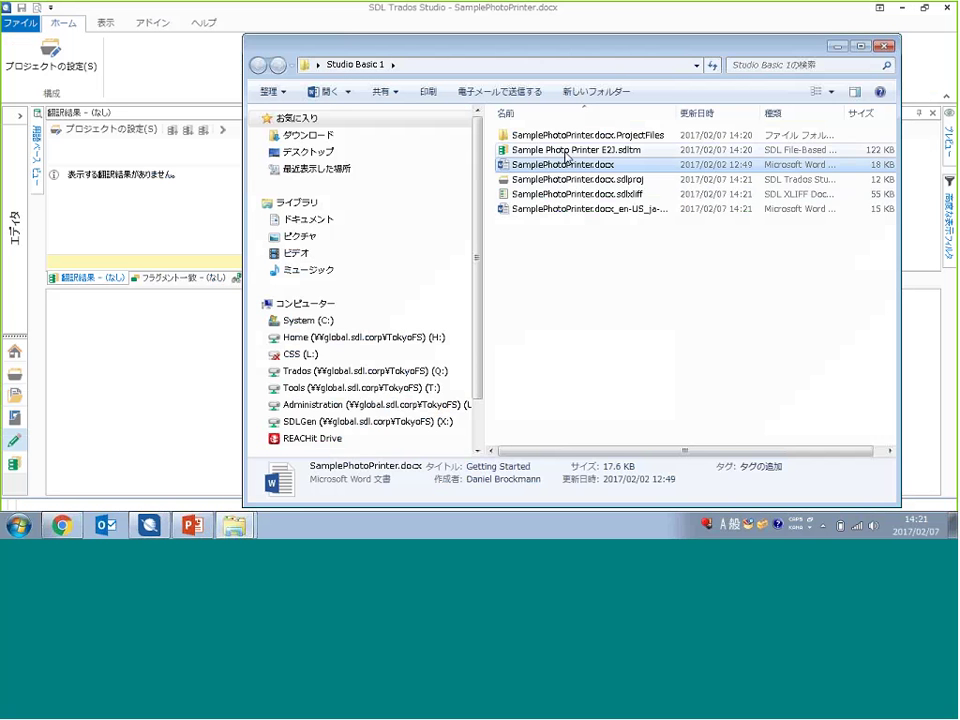
Open the translated SamplePhotoPrinter.docx_en-US_ja-JP.docx and the source SamplePhotoPrinter.docx in Word and place their windows side by side
double_click(547, 208)
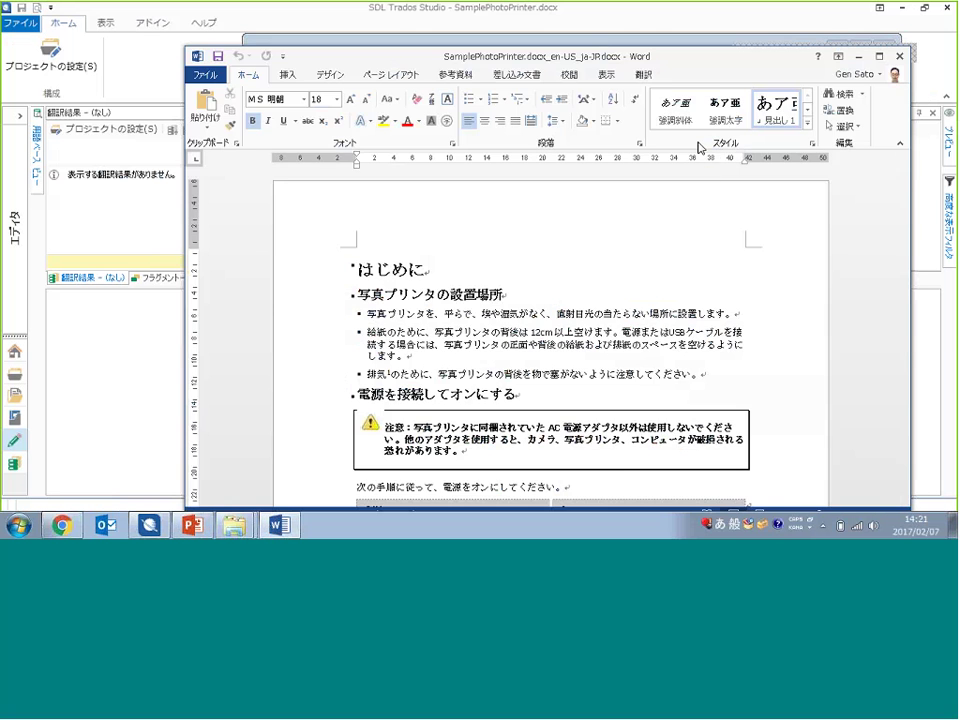
drag(288, 56, 503, 72)
click(501, 38)
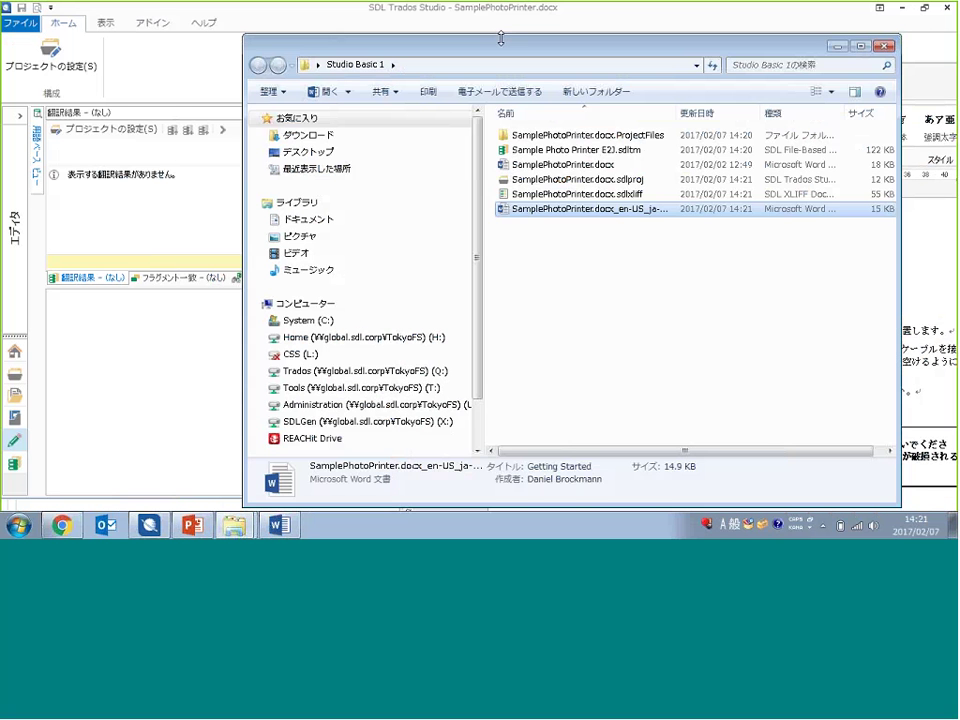
double_click(545, 164)
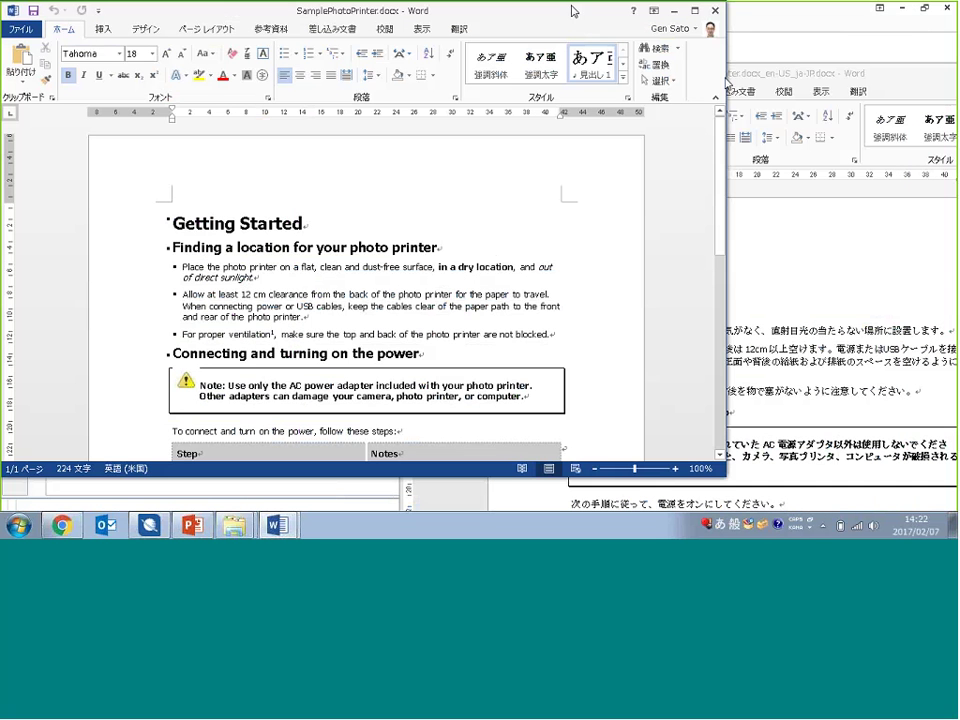
drag(595, 20, 464, 68)
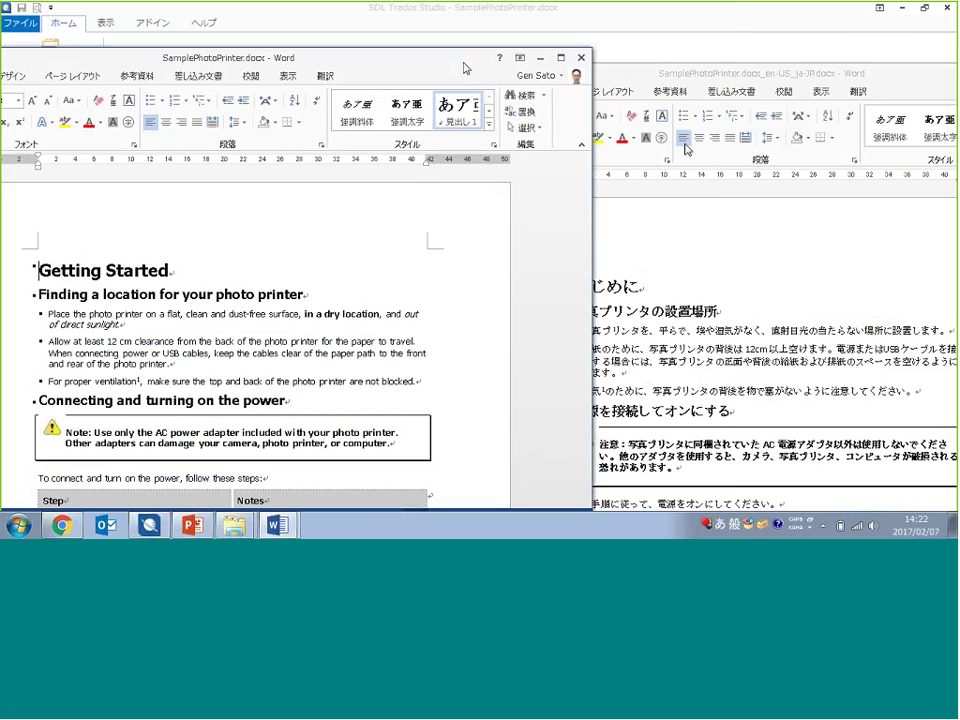
click(688, 100)
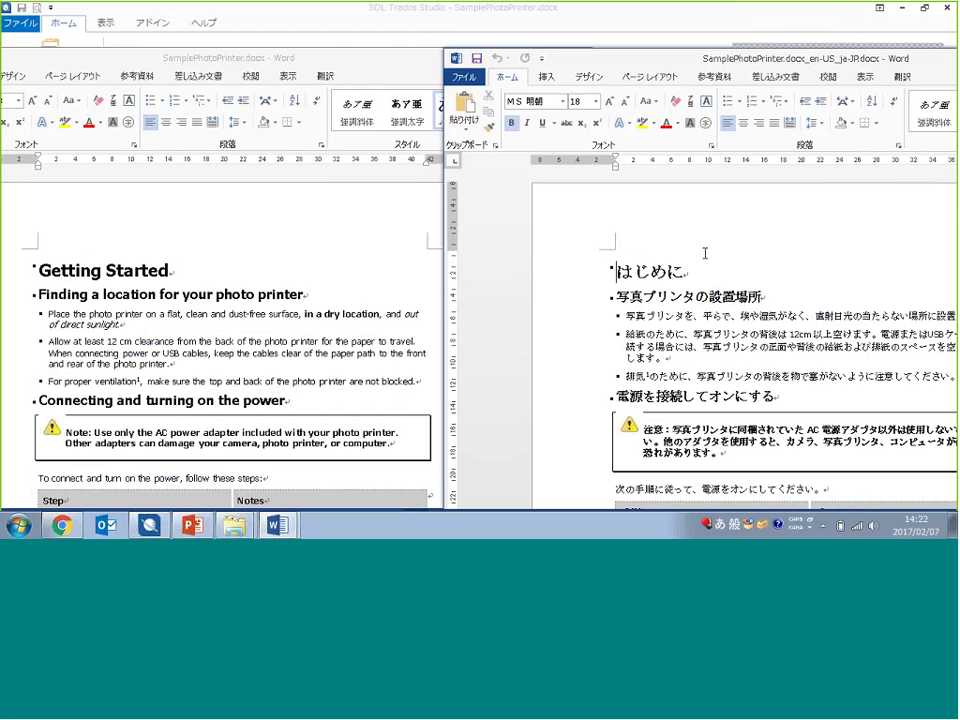